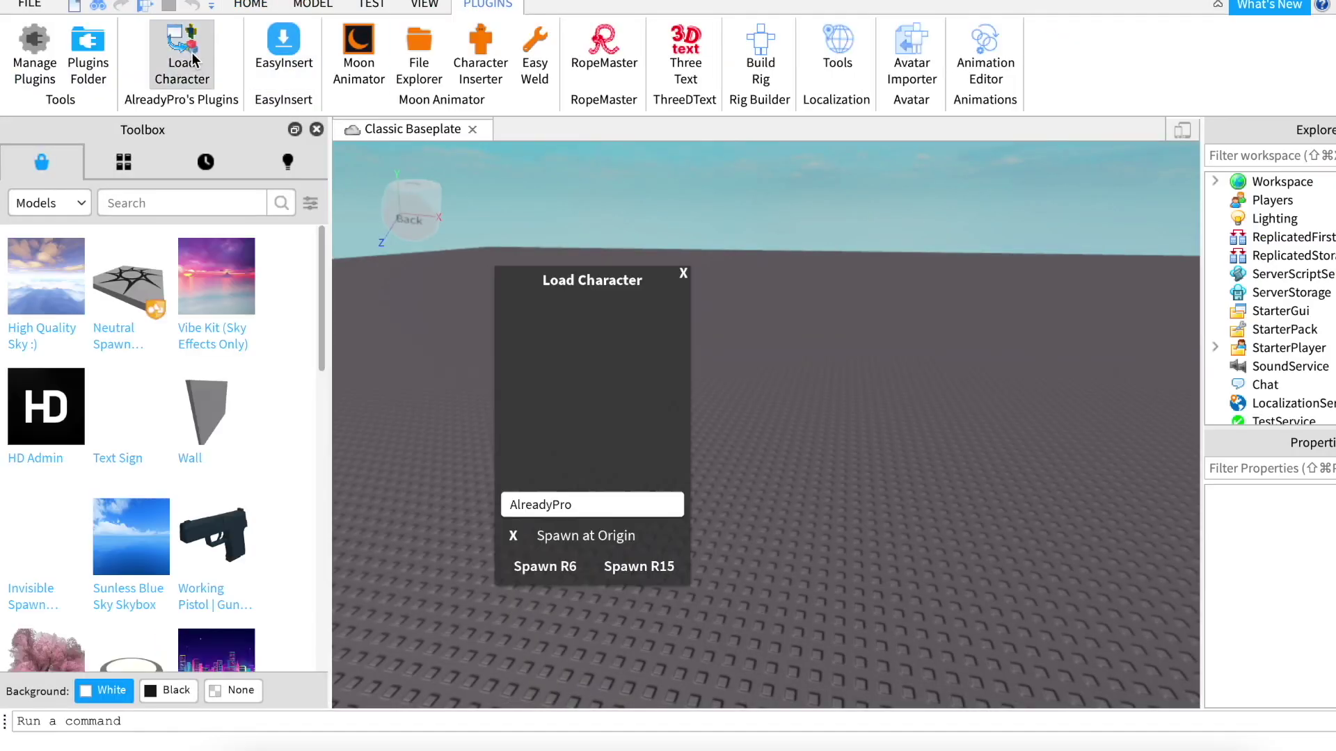
Enter the player's username in the Load Character plugin and spawn that avatar as an R6 rig.
left_click_drag(574, 504, 478, 507)
type("Jxelyniii")
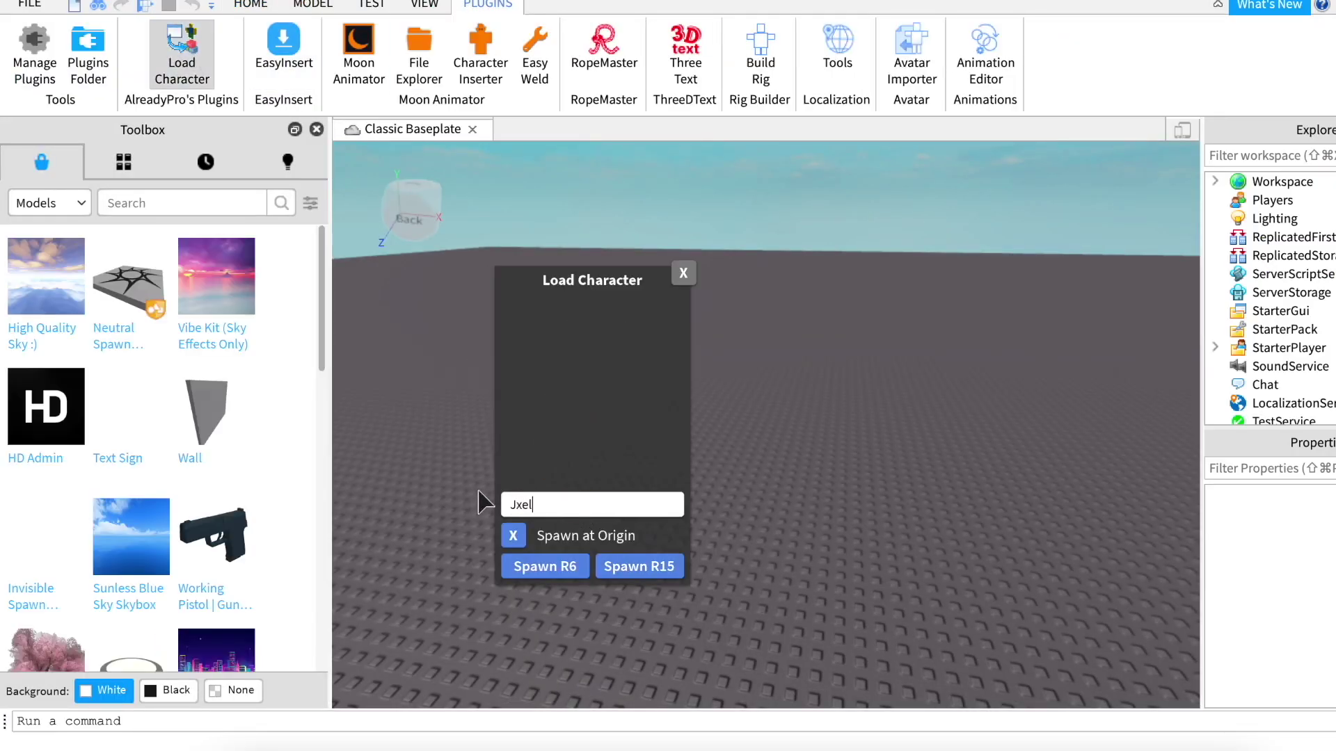
left_click(583, 577)
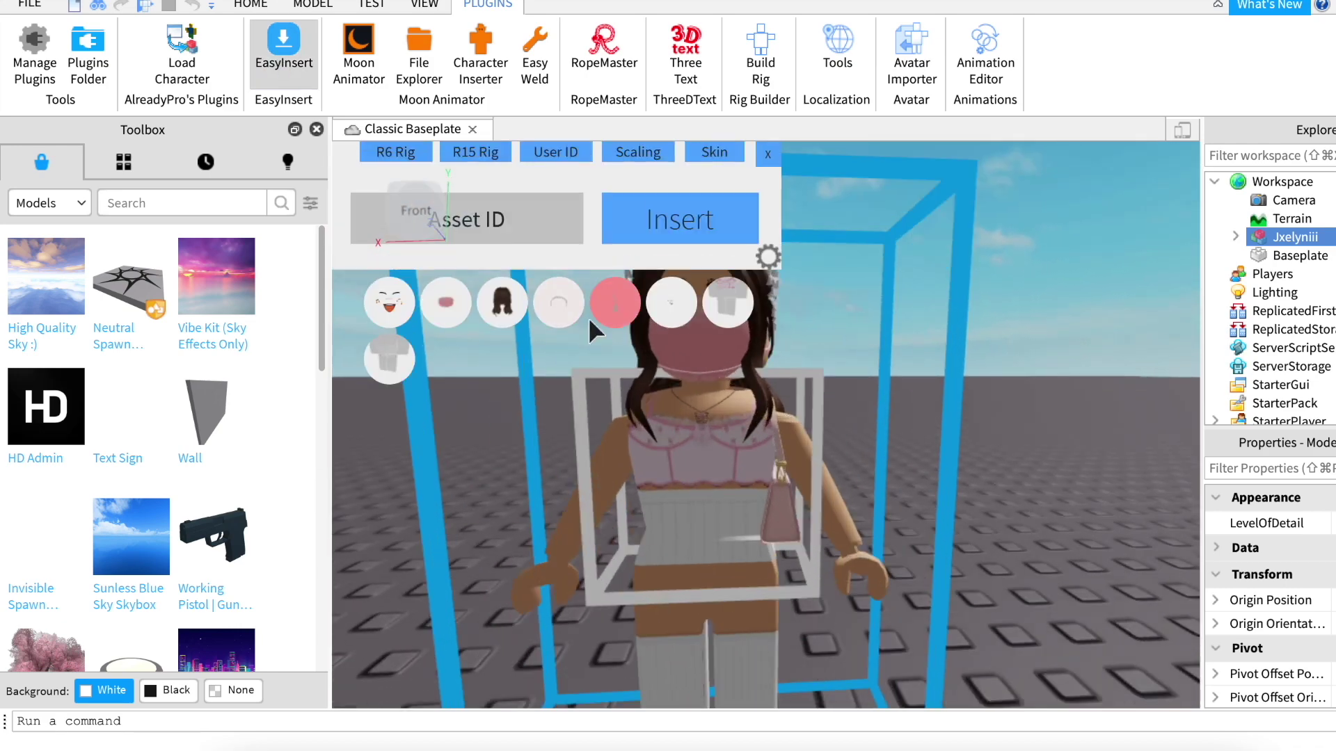
Close the EasyInsert panel, switch to the Roblox website and pick a face from the profile's favorite Faces.
left_click(767, 153)
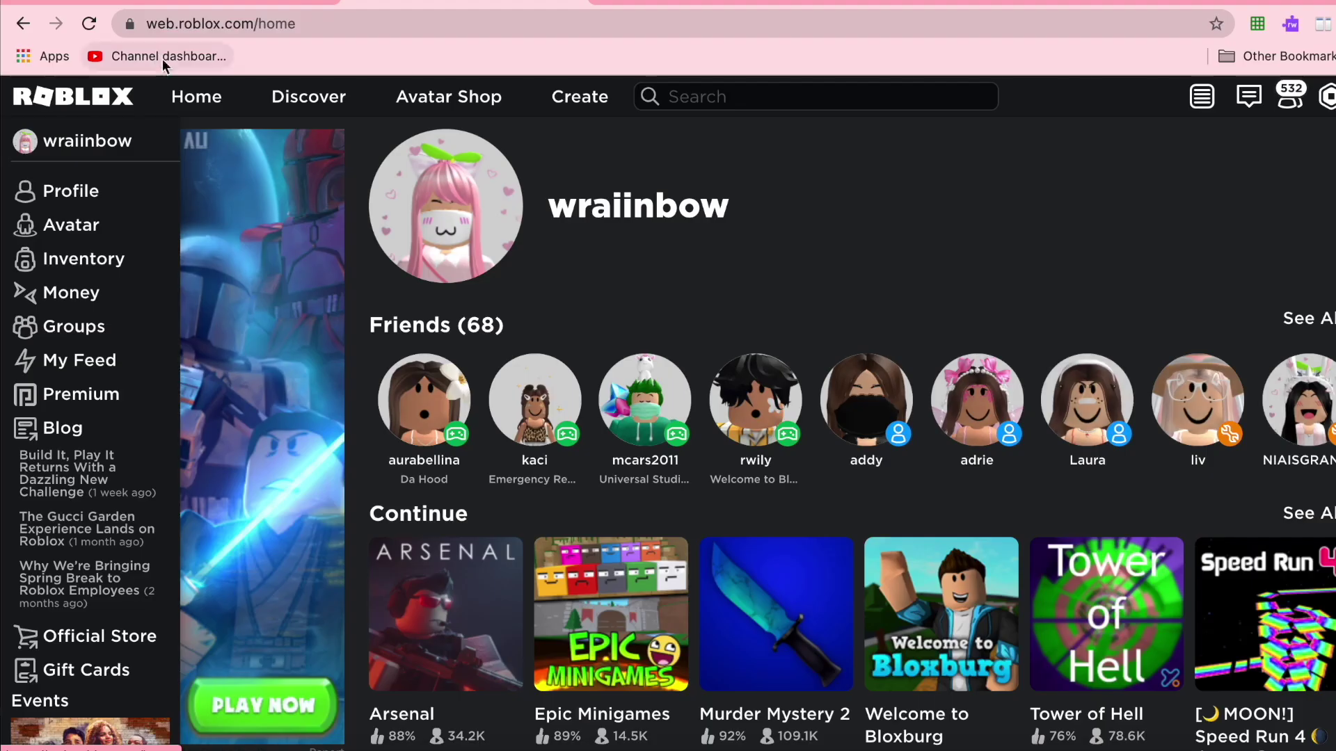
left_click(66, 192)
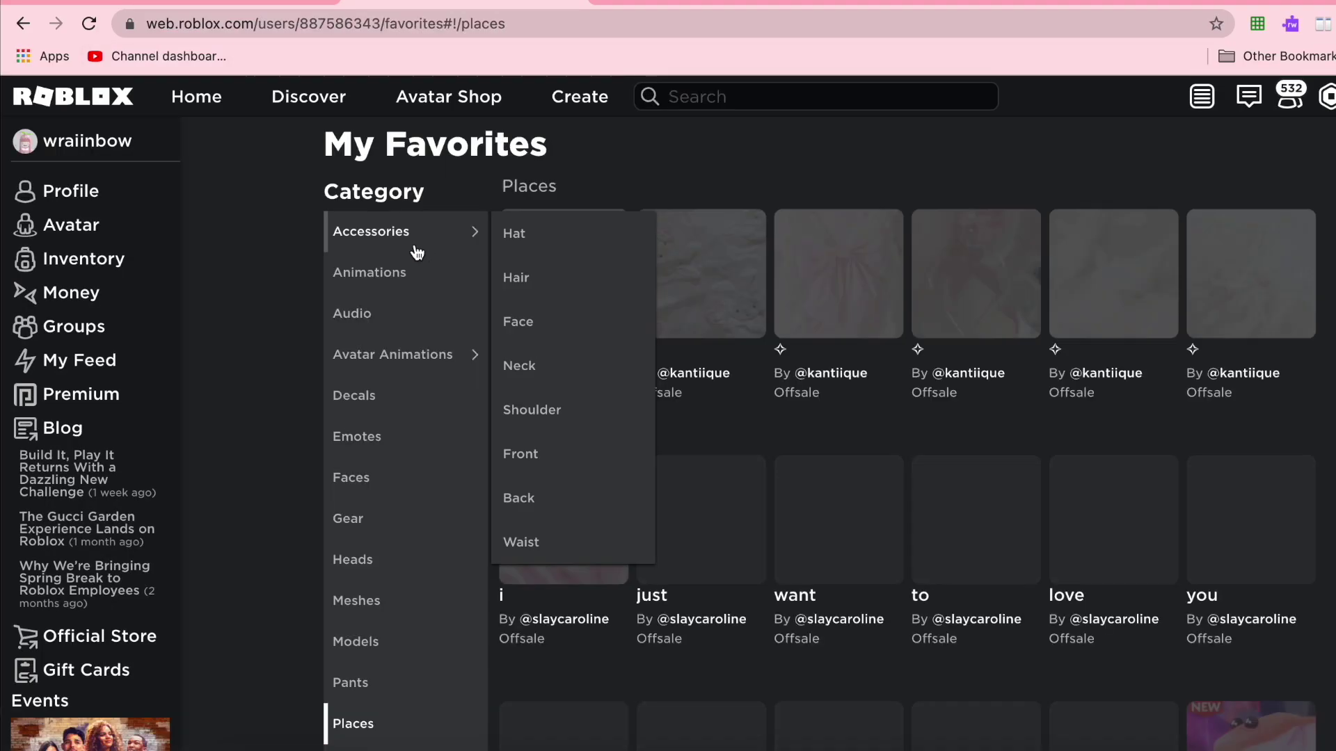
left_click(352, 478)
left_click(701, 522)
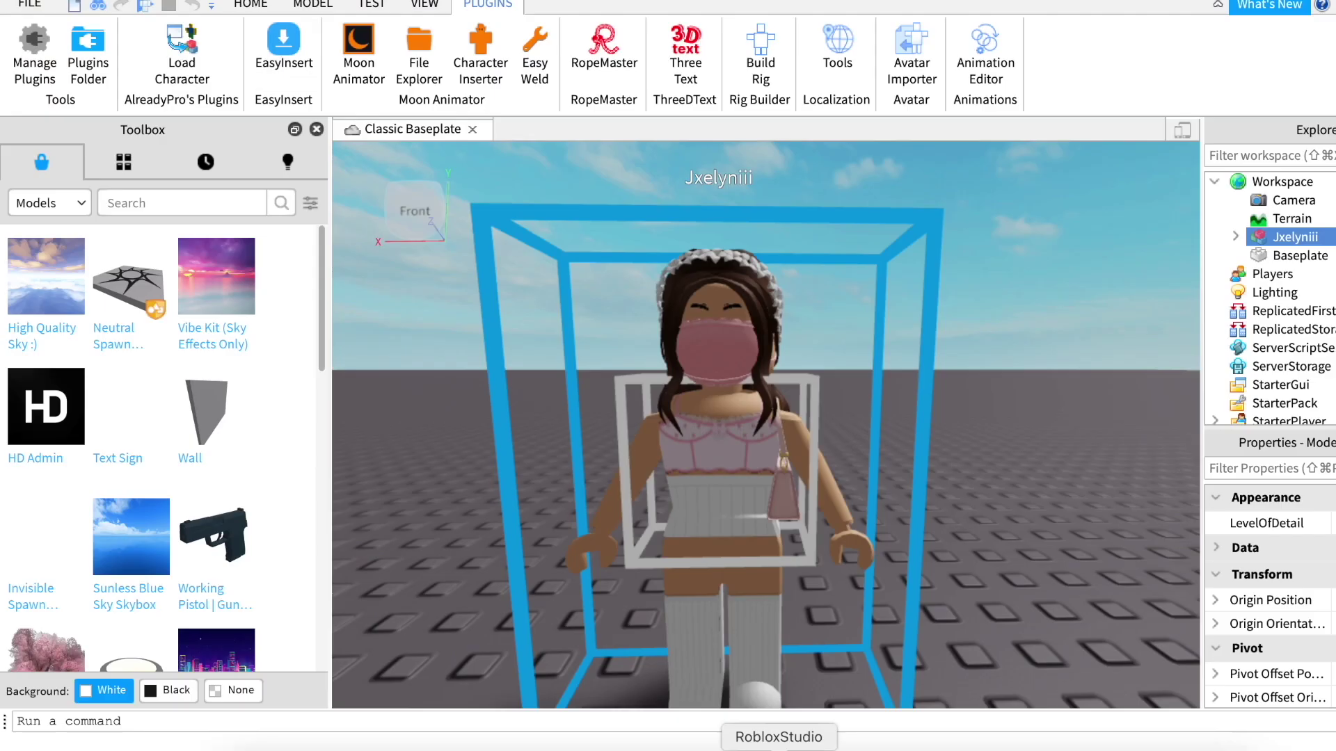
Return to Roblox Studio, insert the chosen face onto the character with EasyInsert, and deselect the character.
left_click(283, 45)
left_click(612, 213)
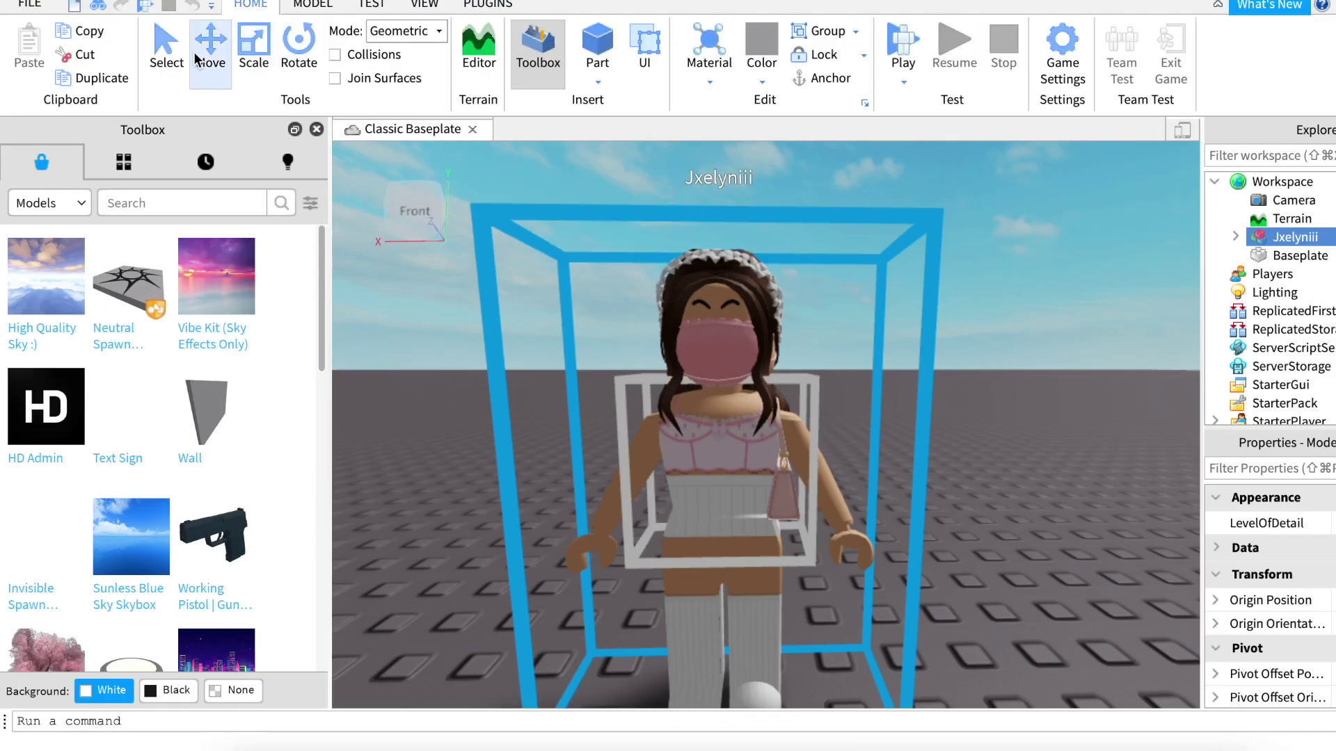
left_click(933, 186)
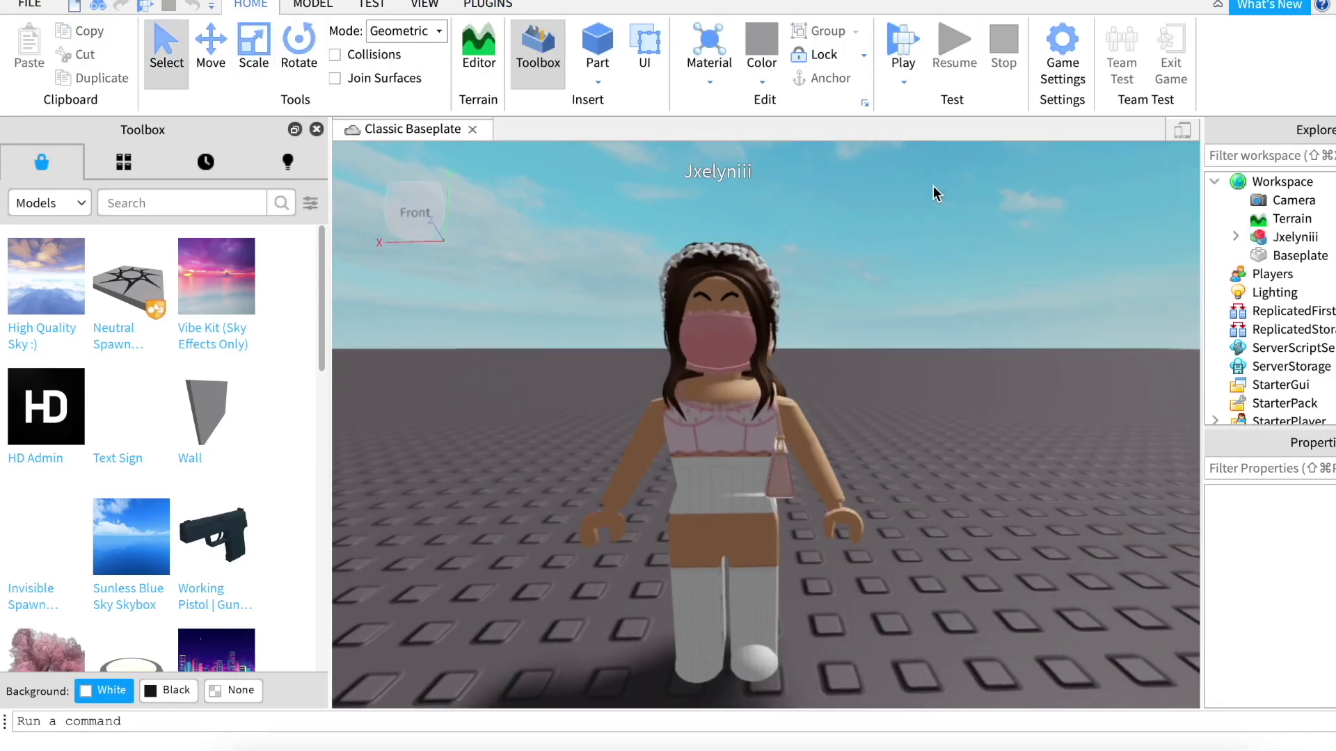
Search the Toolbox models for "hammer" and insert the model named Hammer into the scene.
left_click(129, 206)
type("hammer")
key("Return")
left_click(56, 328)
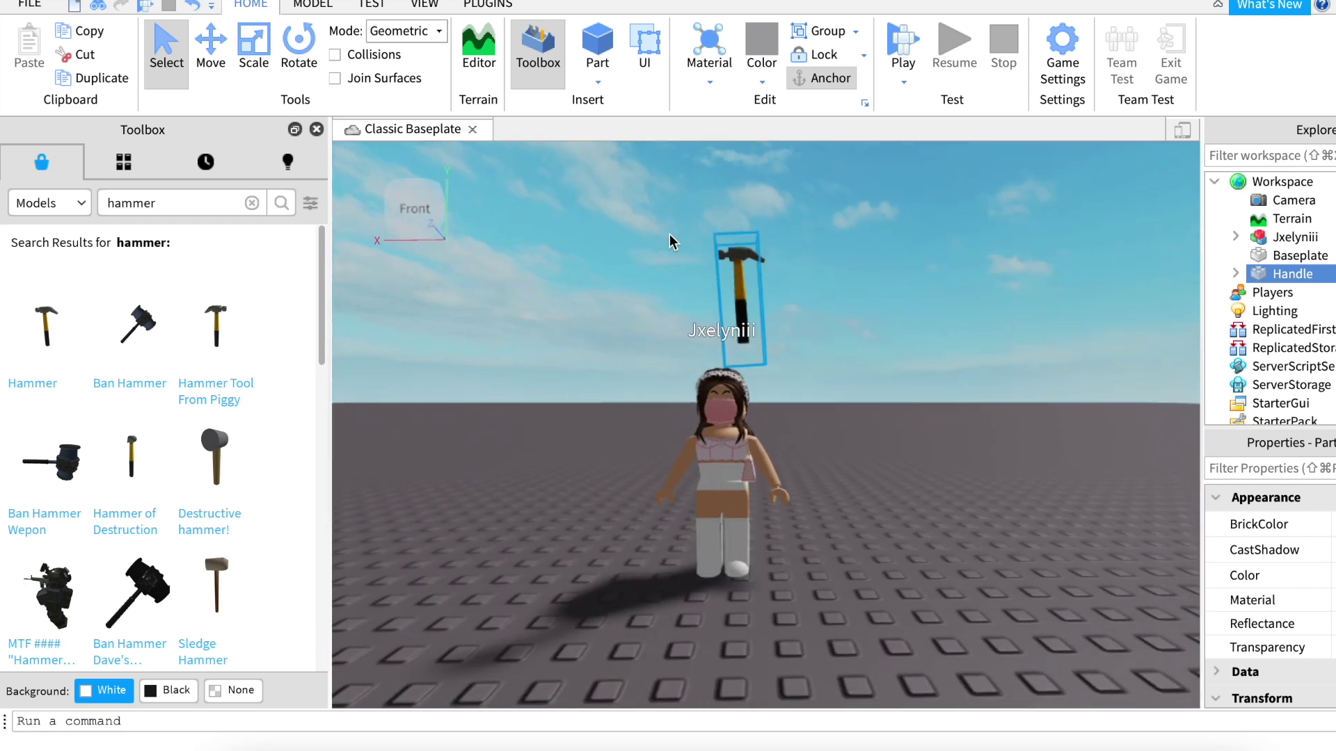
left_click(755, 470)
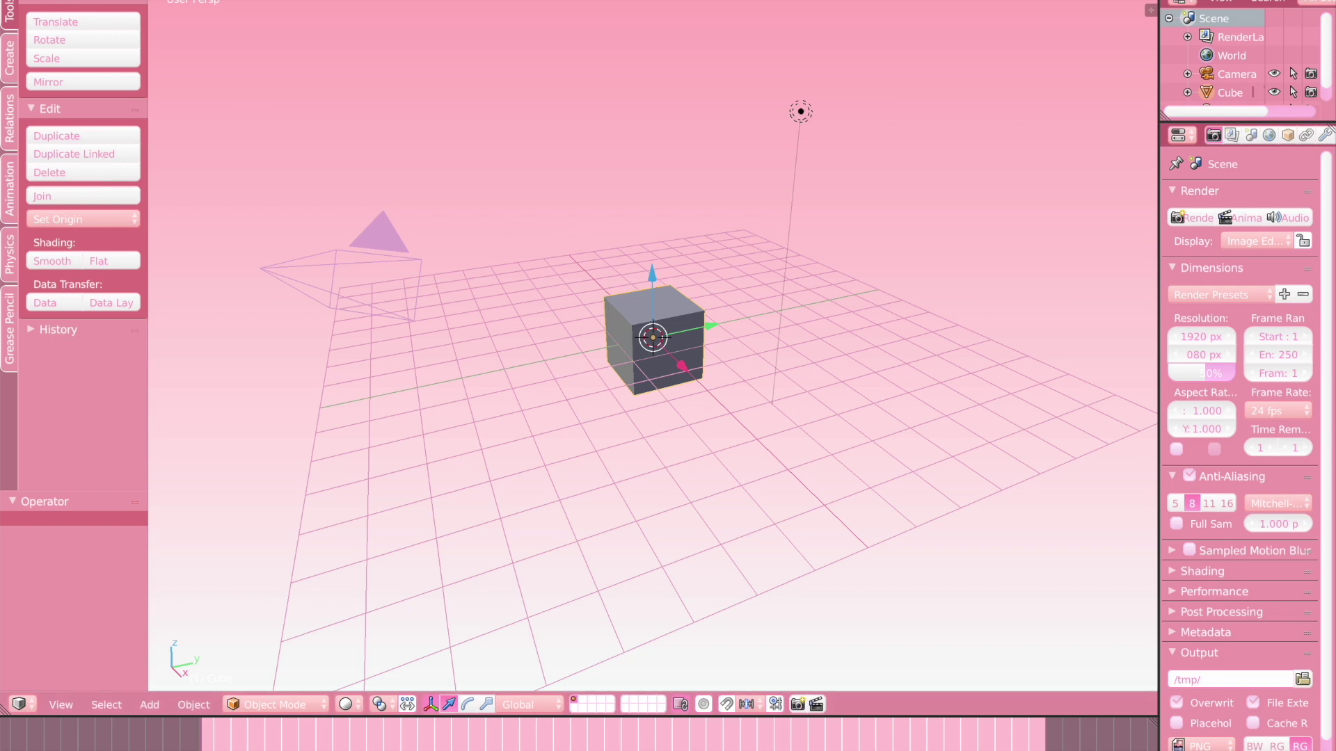
Switch to Blender and open the file containing the character rig.
left_click(95, 9)
left_click(76, 28)
left_click(1260, 25)
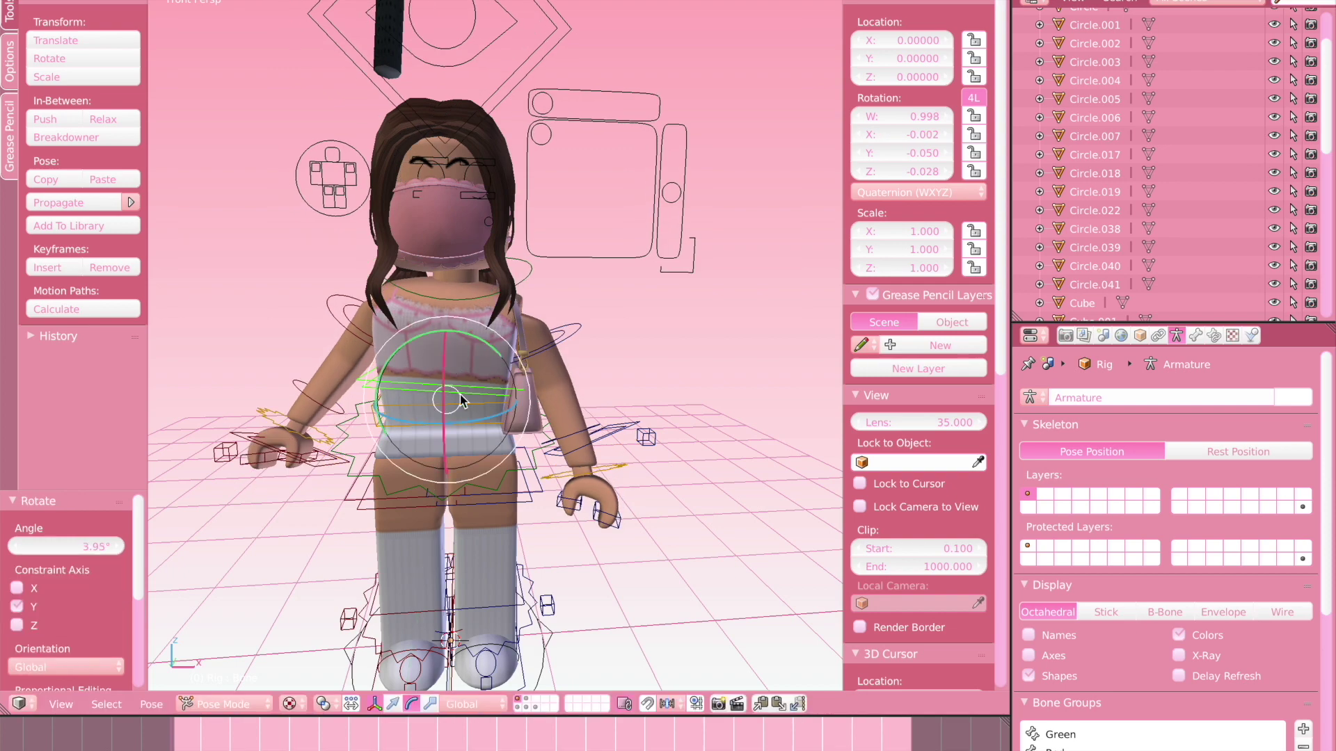
Rotate the torso bone of the character rig to adjust the pose.
key("r")
left_click(545, 350)
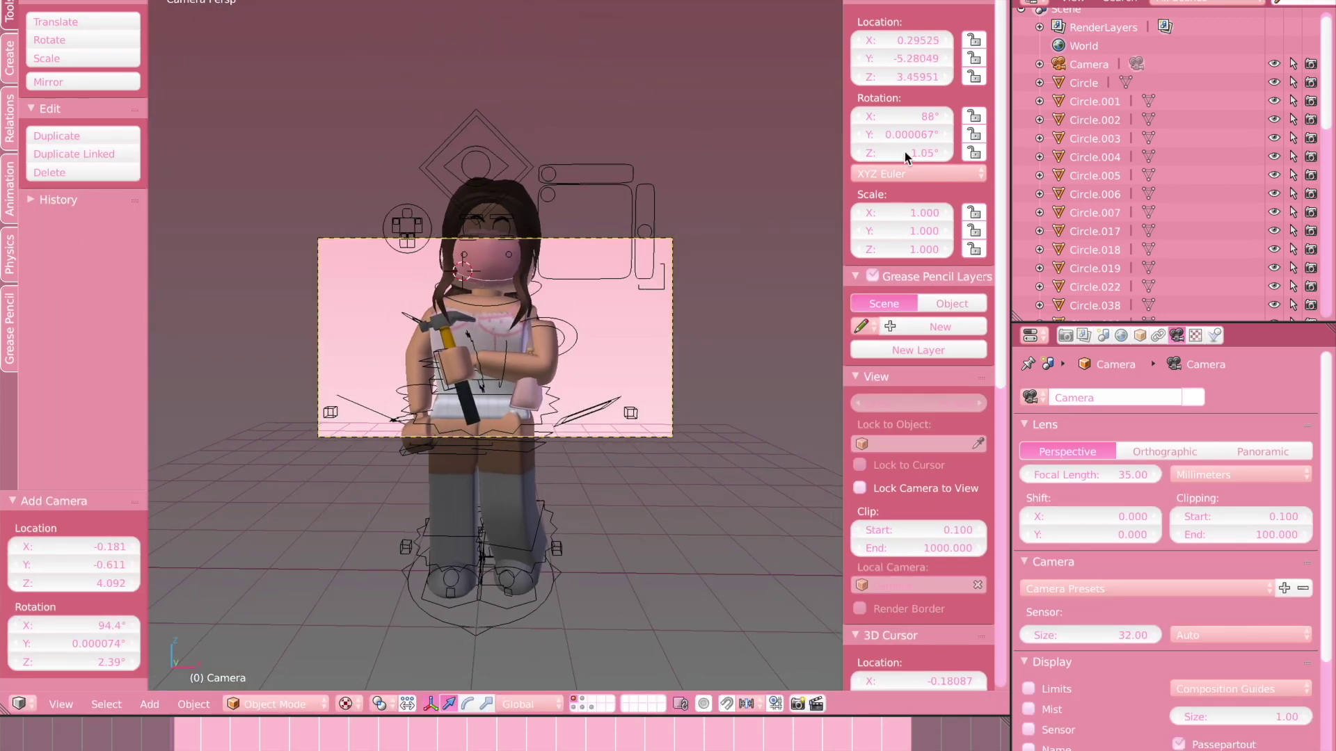
Set the horizontal render resolution to 1080 px for a square camera frame.
left_click(1077, 606)
type("1080")
key("Return")
left_click(1083, 335)
left_click(1065, 335)
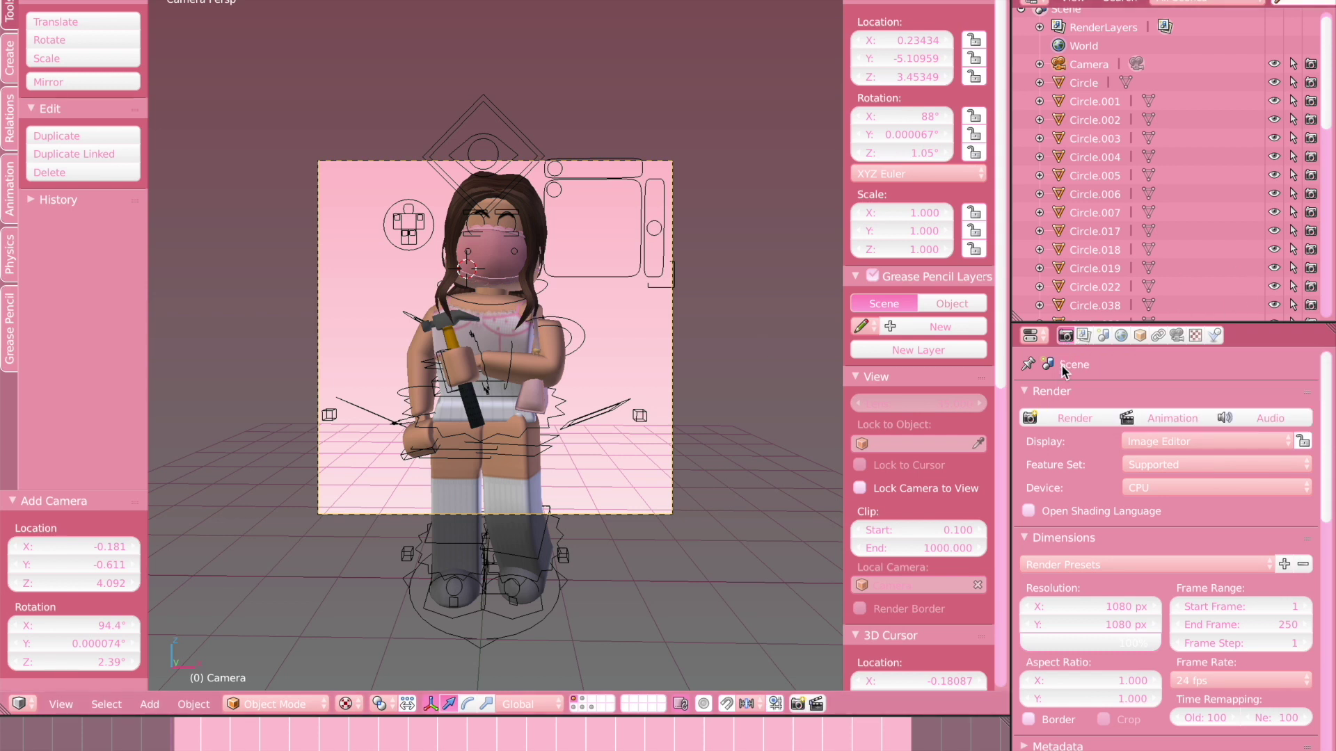
Set the render output to PNG with RGBA color and enable the transparent film background.
scroll(1112, 490, "down", 8)
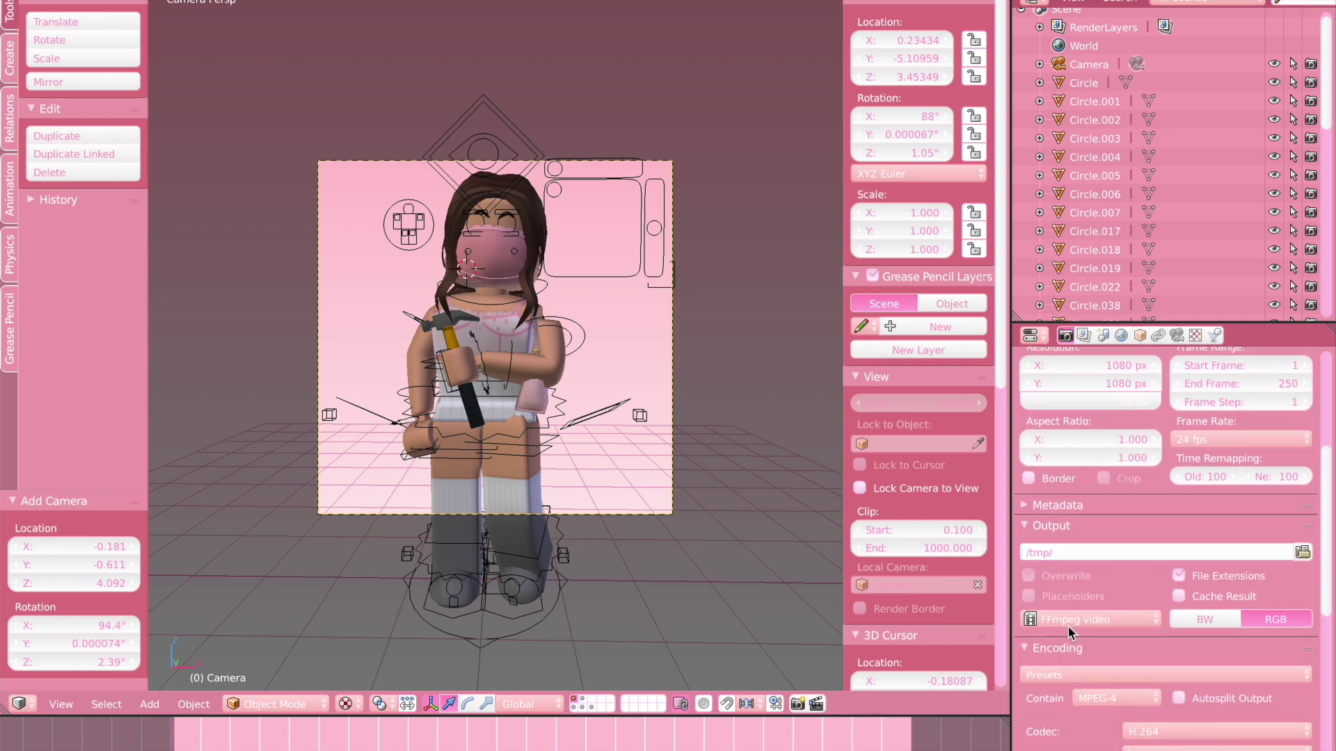
left_click(1069, 622)
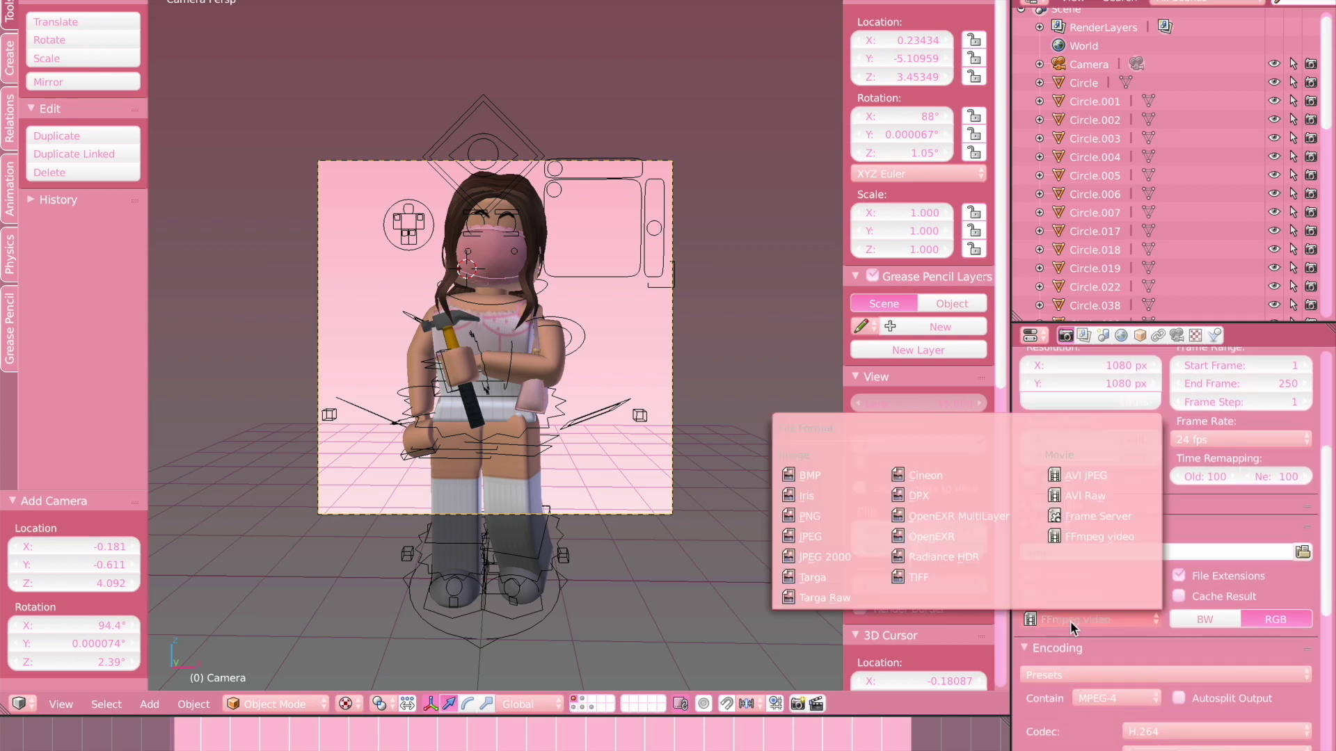
left_click(819, 515)
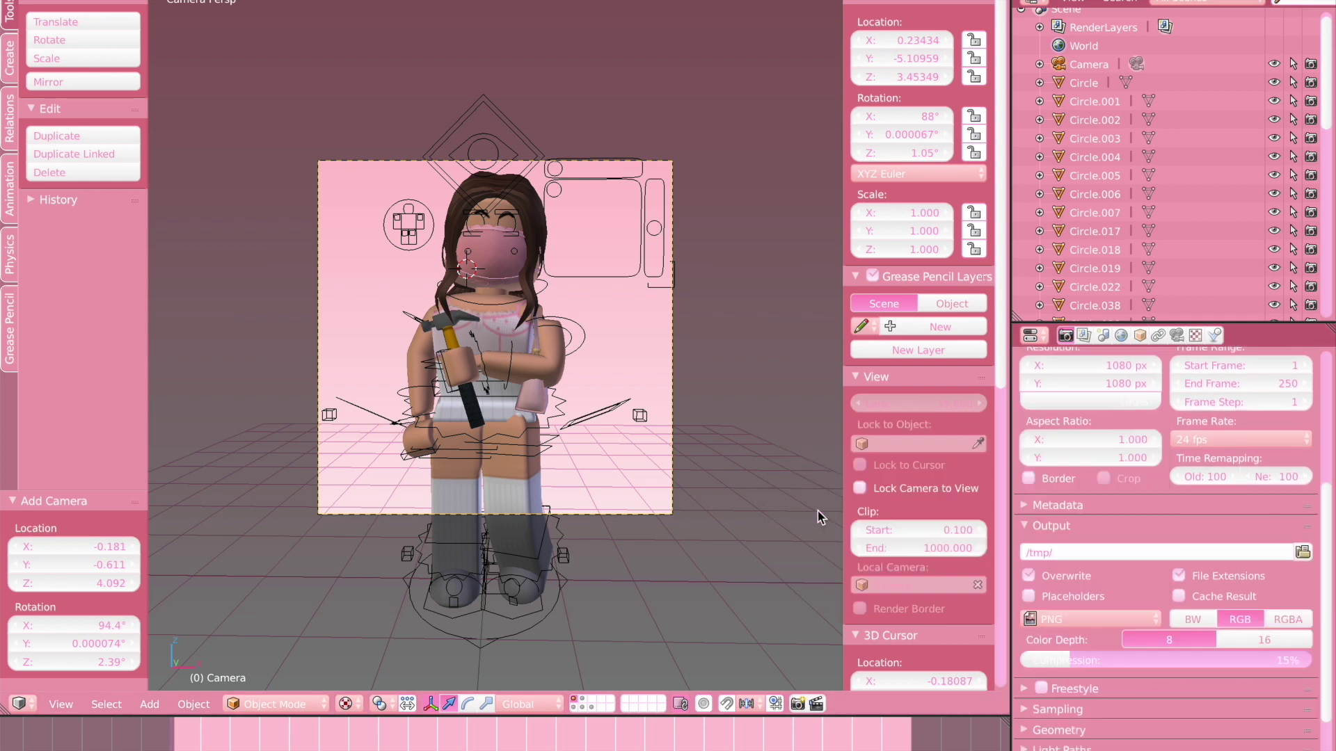
left_click(1296, 620)
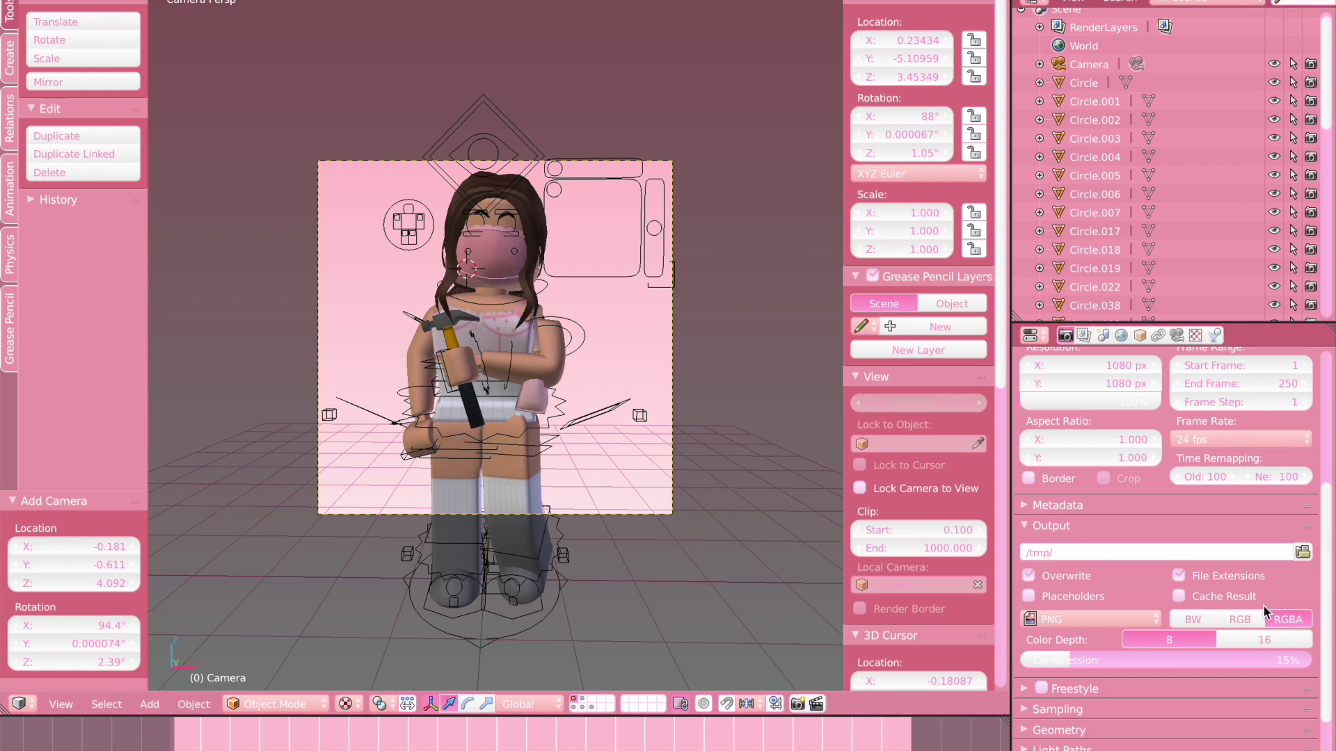
scroll(1263, 604, "down", 4)
left_click(1029, 728)
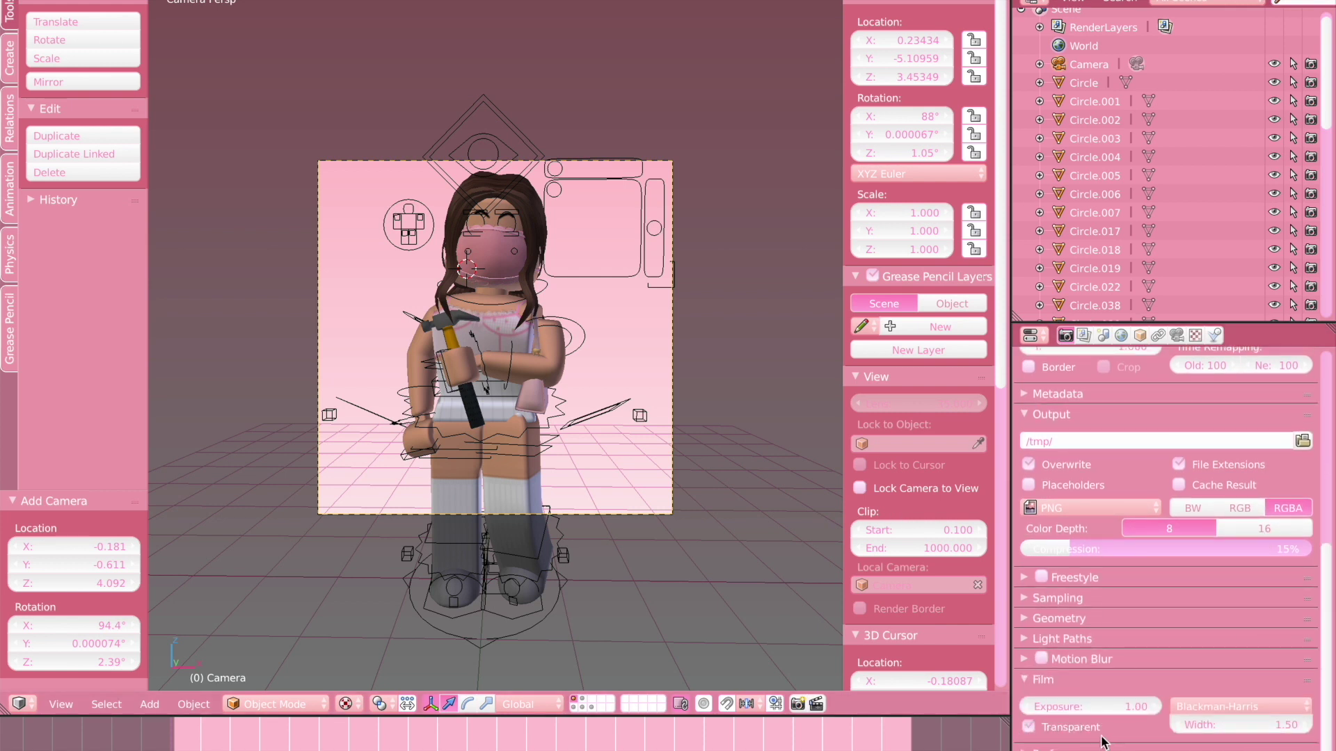
Switch the viewport to Rendered shading and render a still image from the camera.
left_click(348, 704)
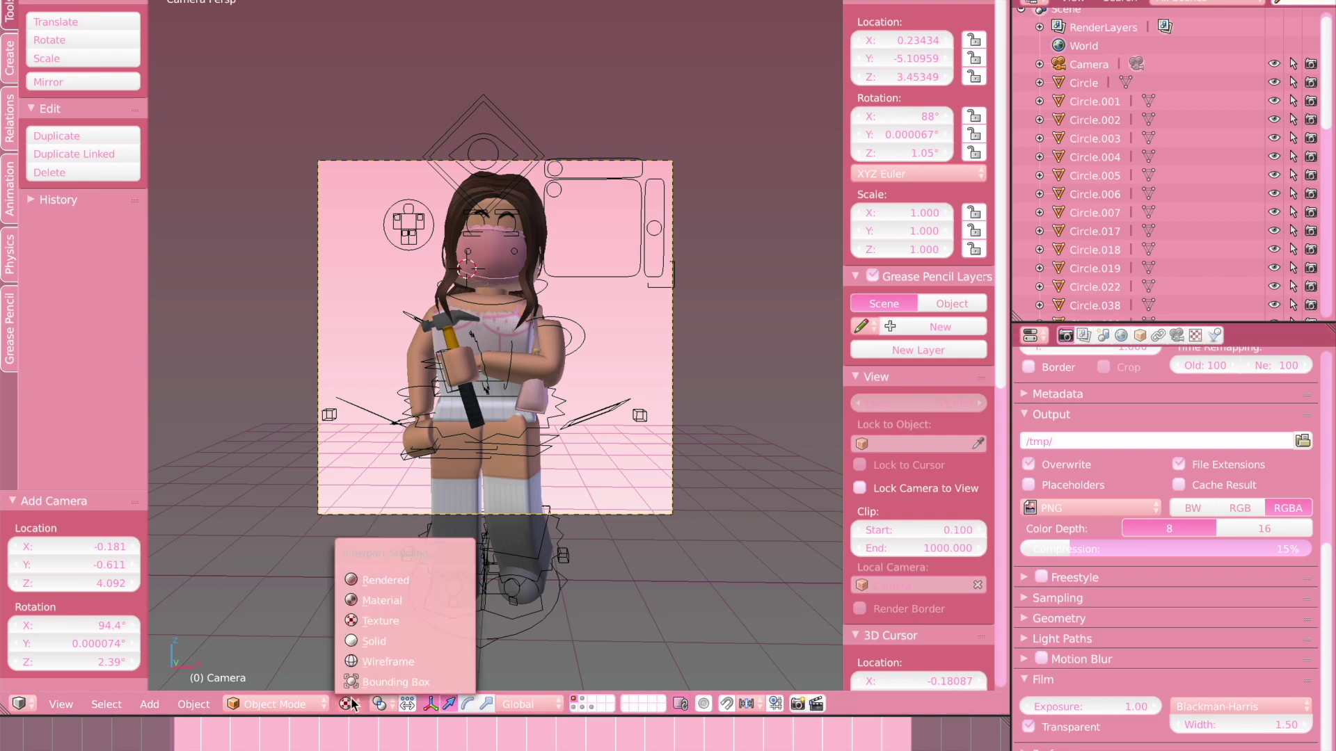
left_click(372, 580)
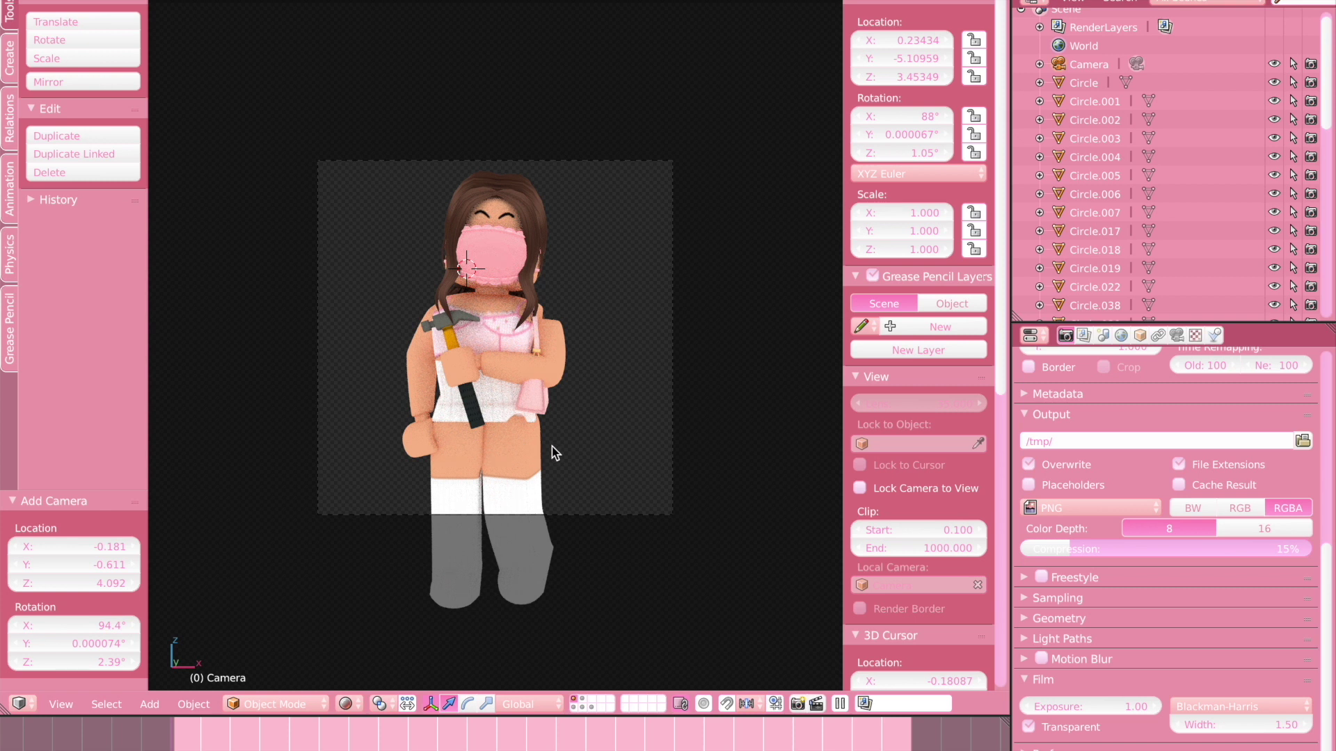
left_click(124, 2)
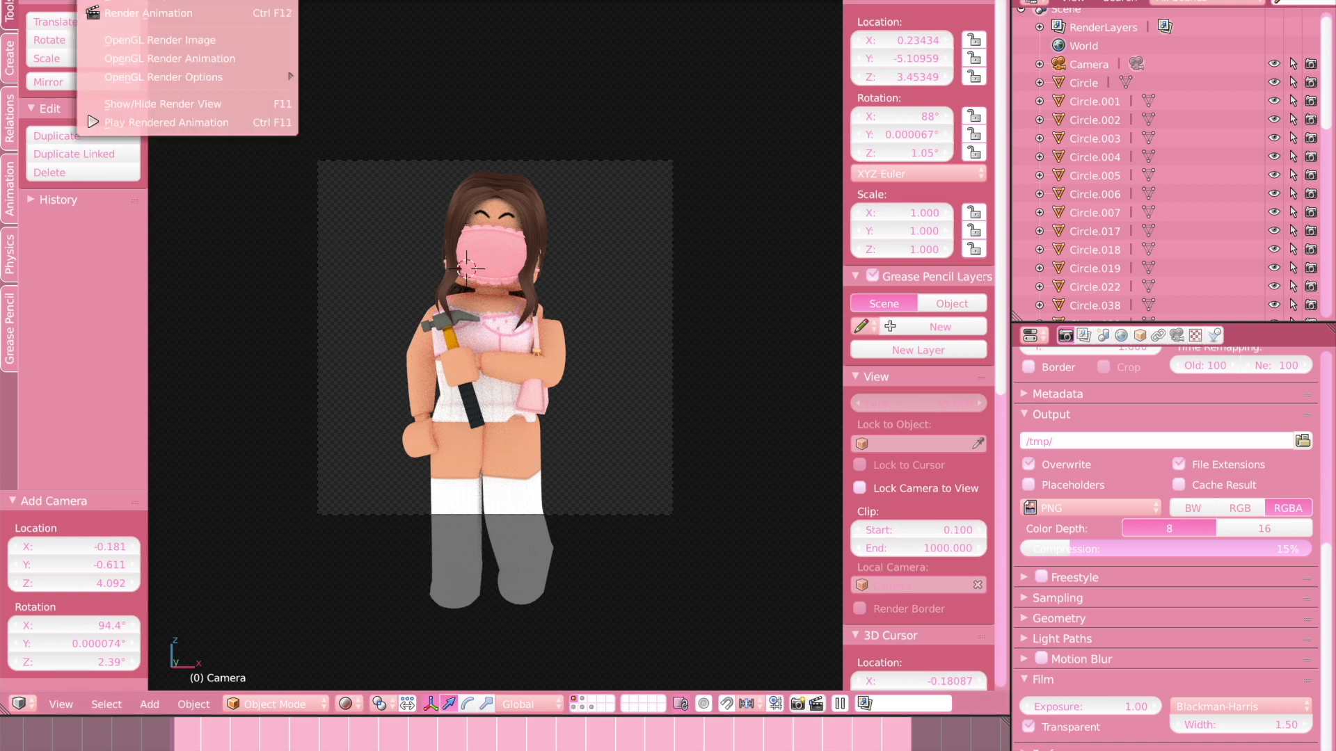
left_click(122, 3)
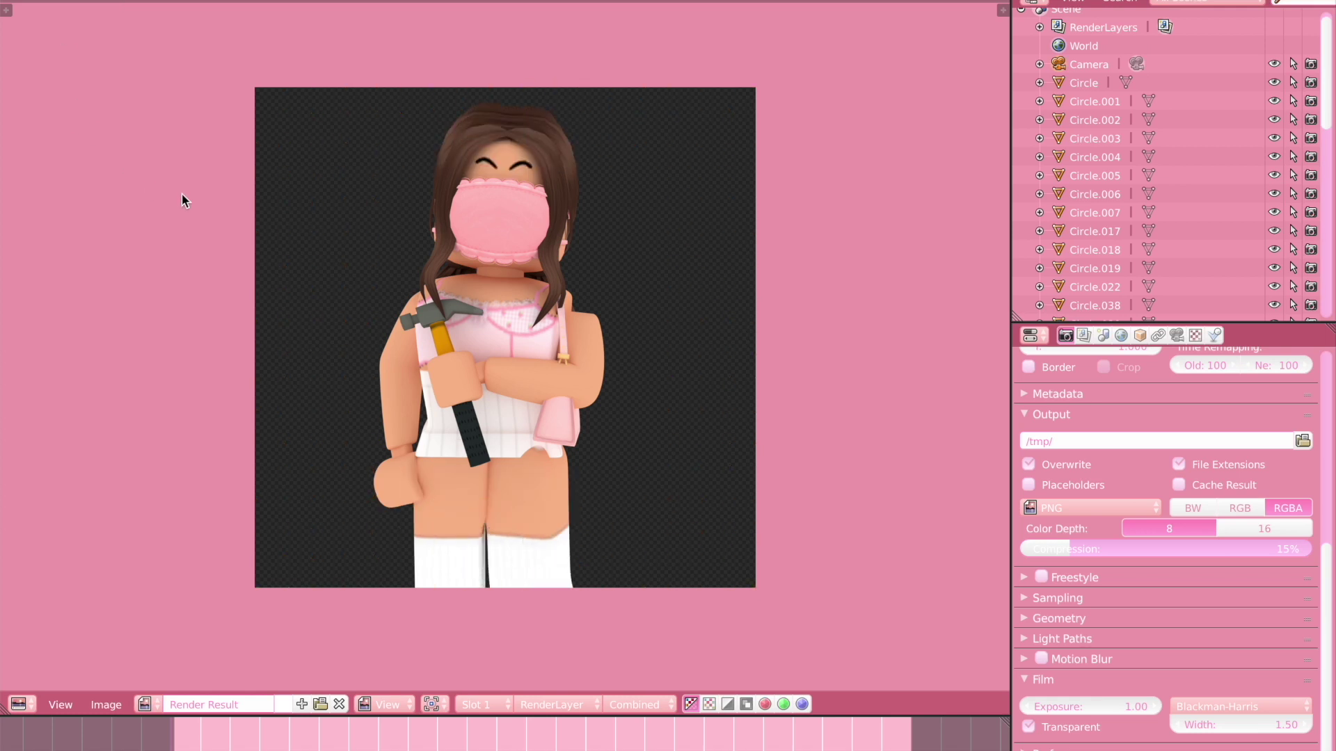
Save the finished render as an image file and leave the render view.
left_click(106, 705)
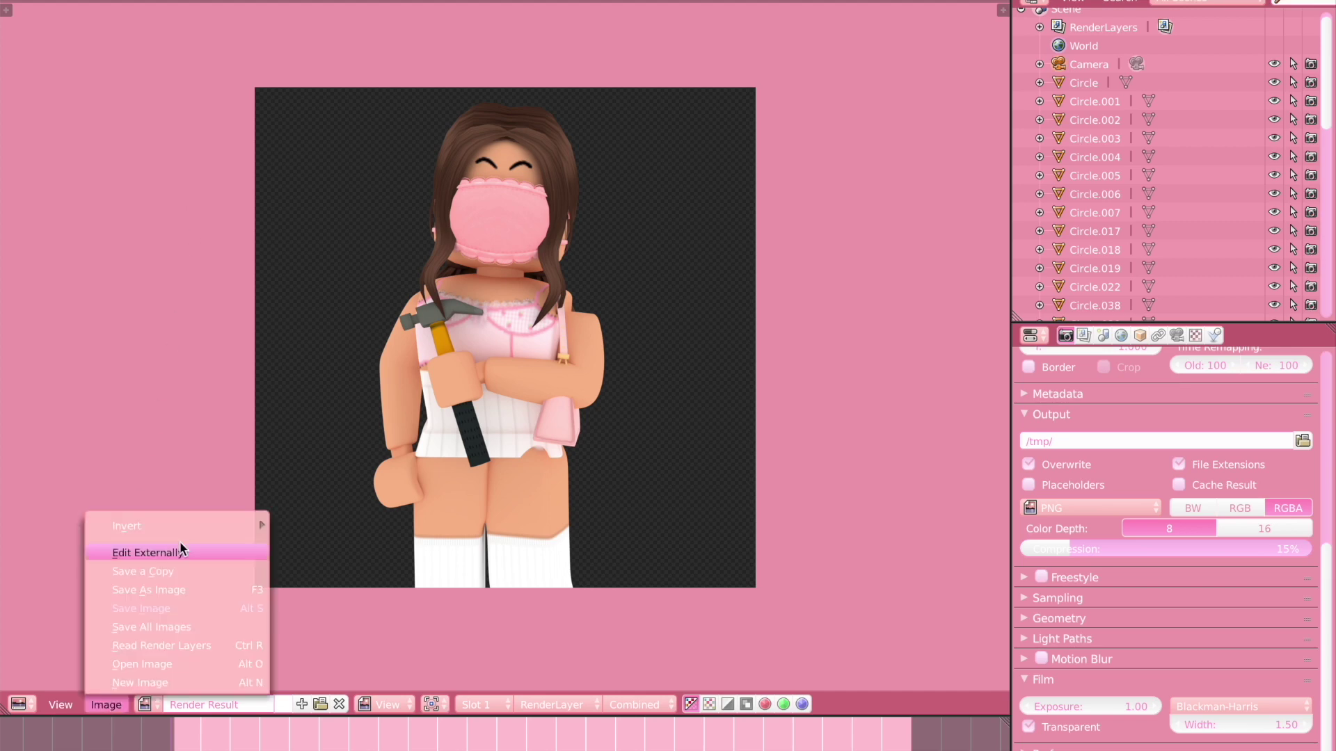
left_click(178, 596)
key("Escape")
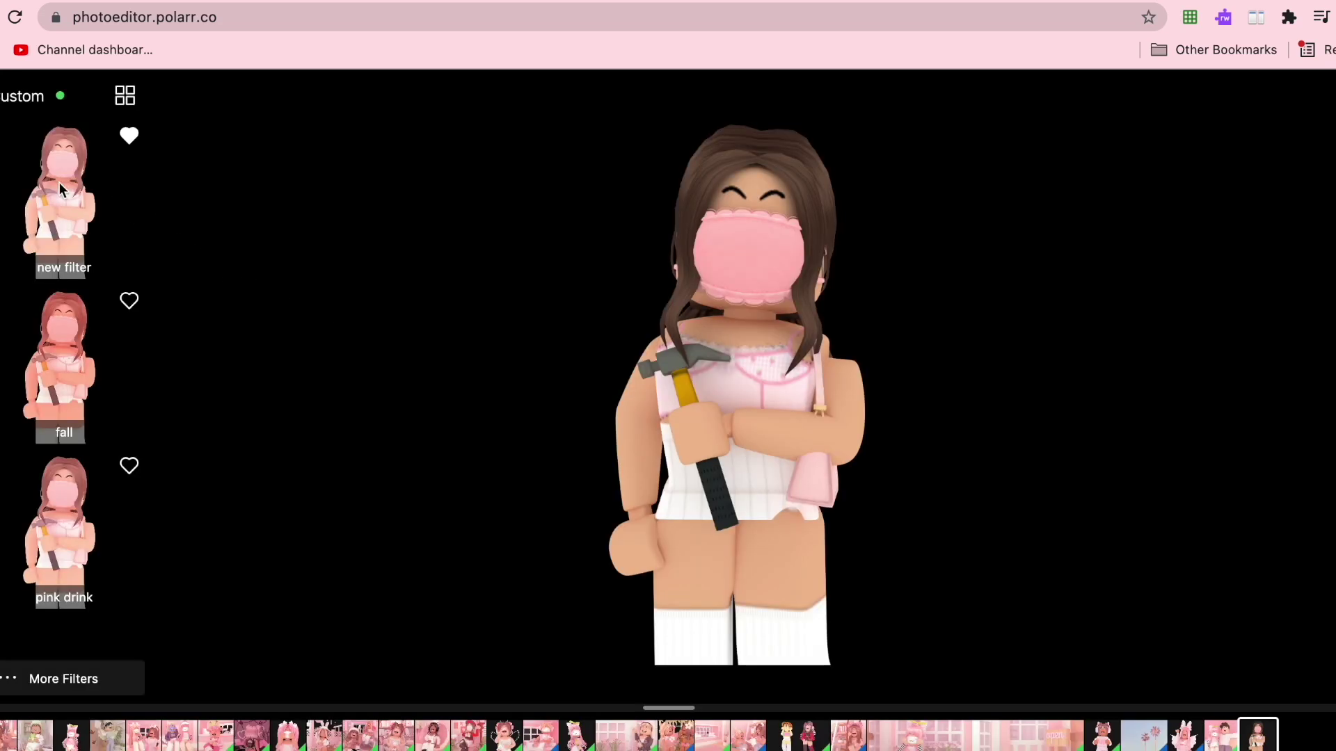
In the Polarr photo editor, apply the custom "new filter" preset to the character render and export the image.
left_click(59, 182)
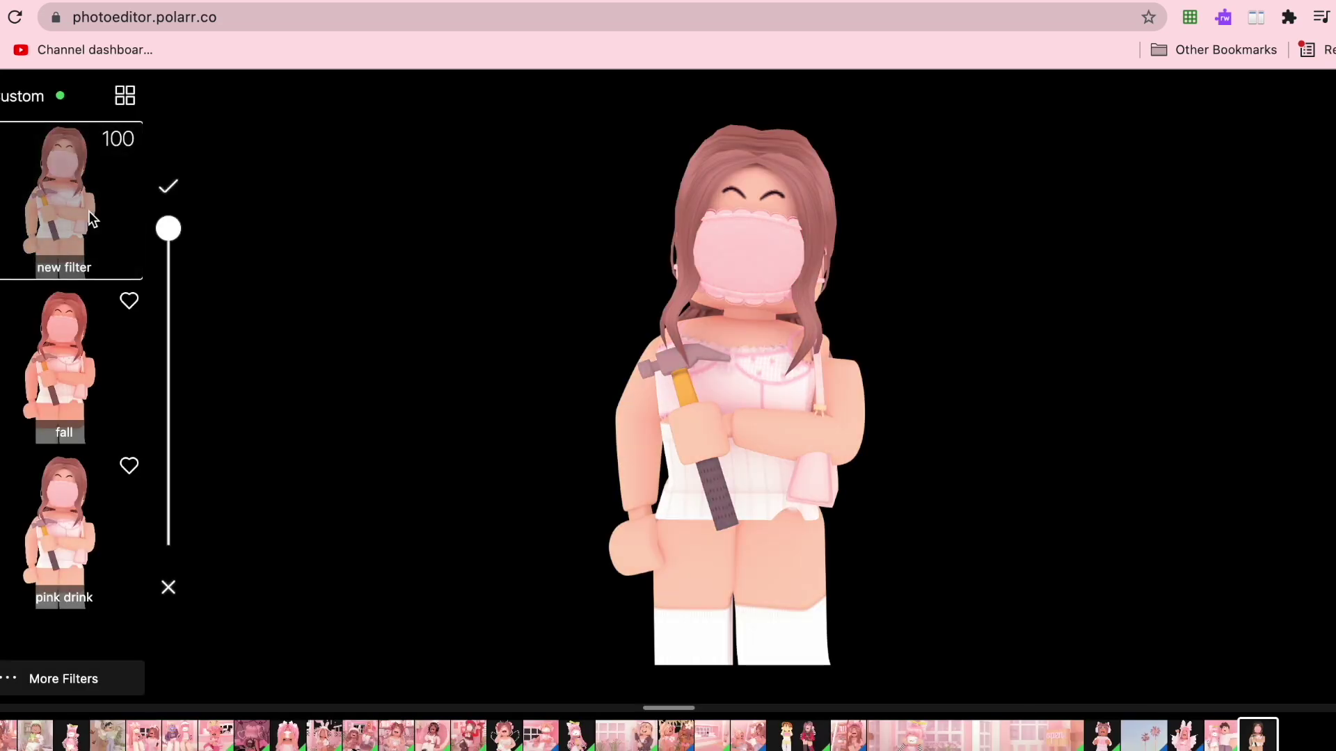
left_click(1287, 92)
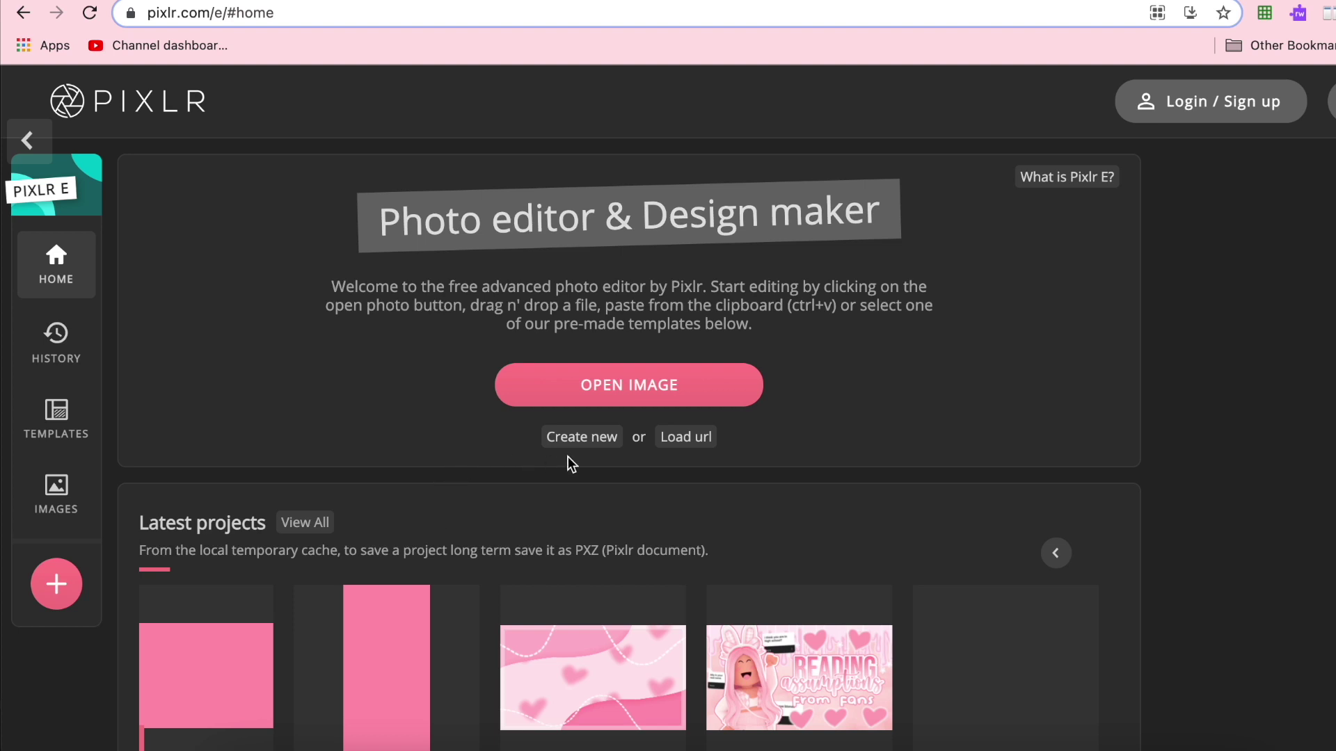
In Pixlr E, create a new Full HD 1920x1080 image named "thumbnail tutorial".
left_click(588, 439)
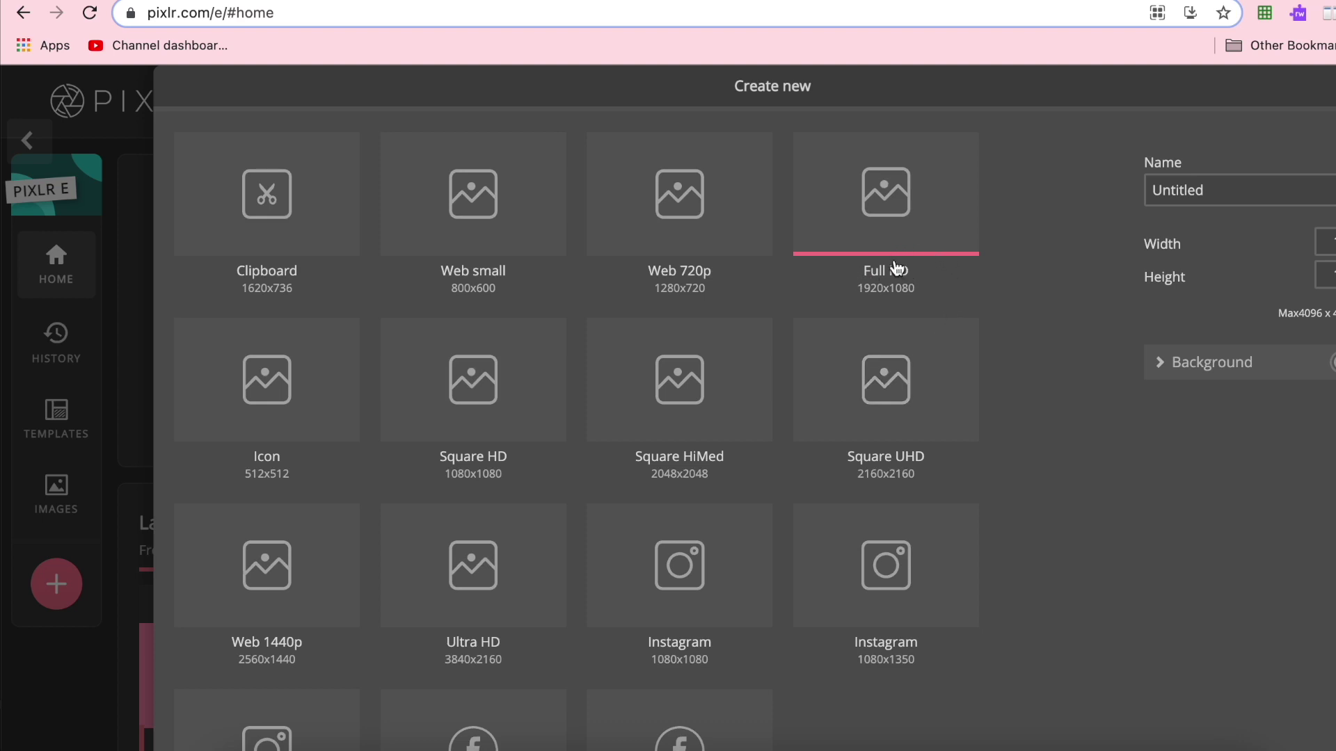
left_click(647, 230)
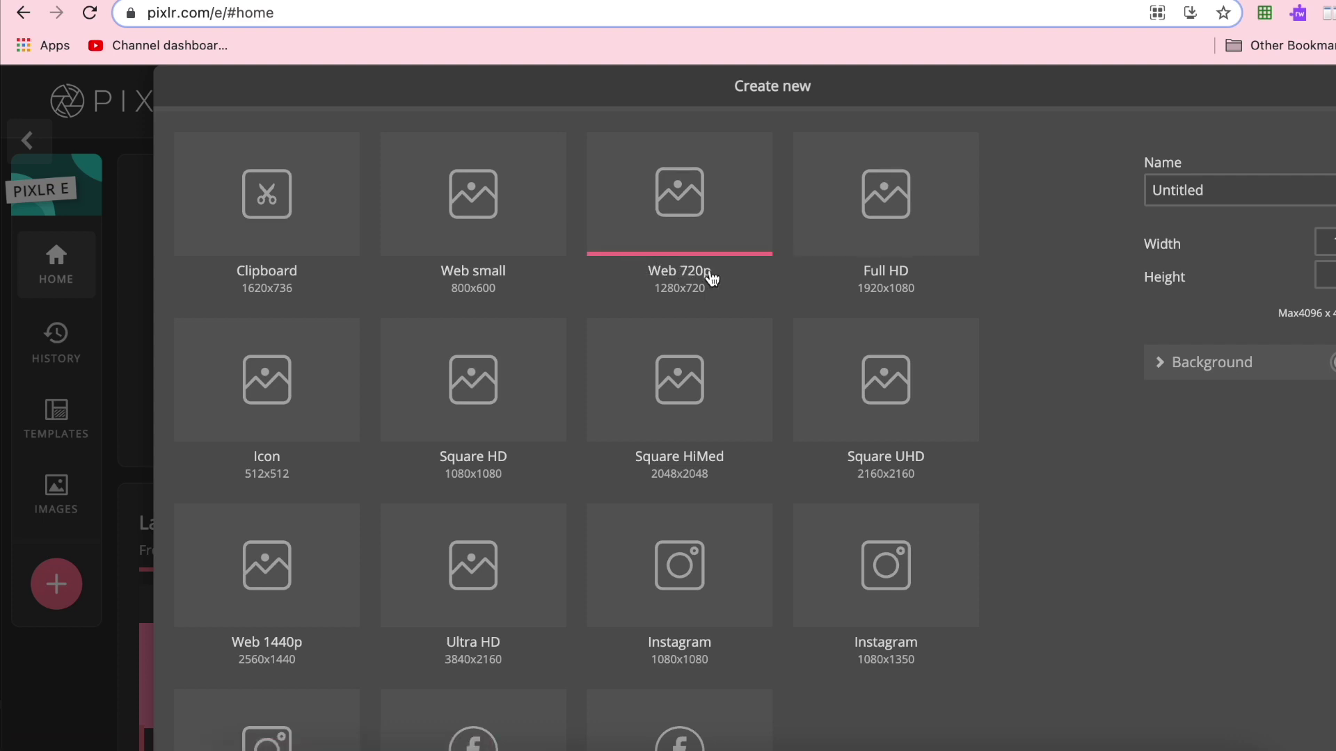
left_click(833, 278)
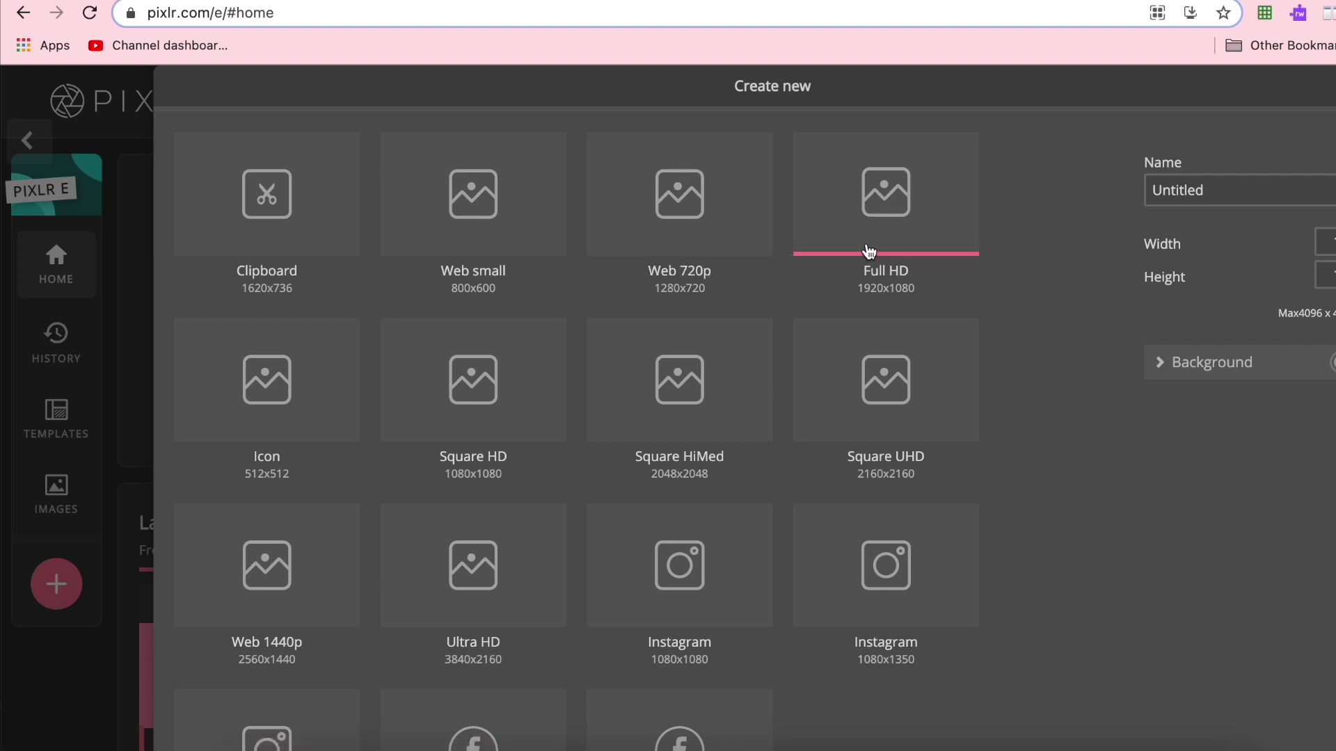
left_click_drag(1242, 191, 1136, 192)
type("thumbnail tutoria")
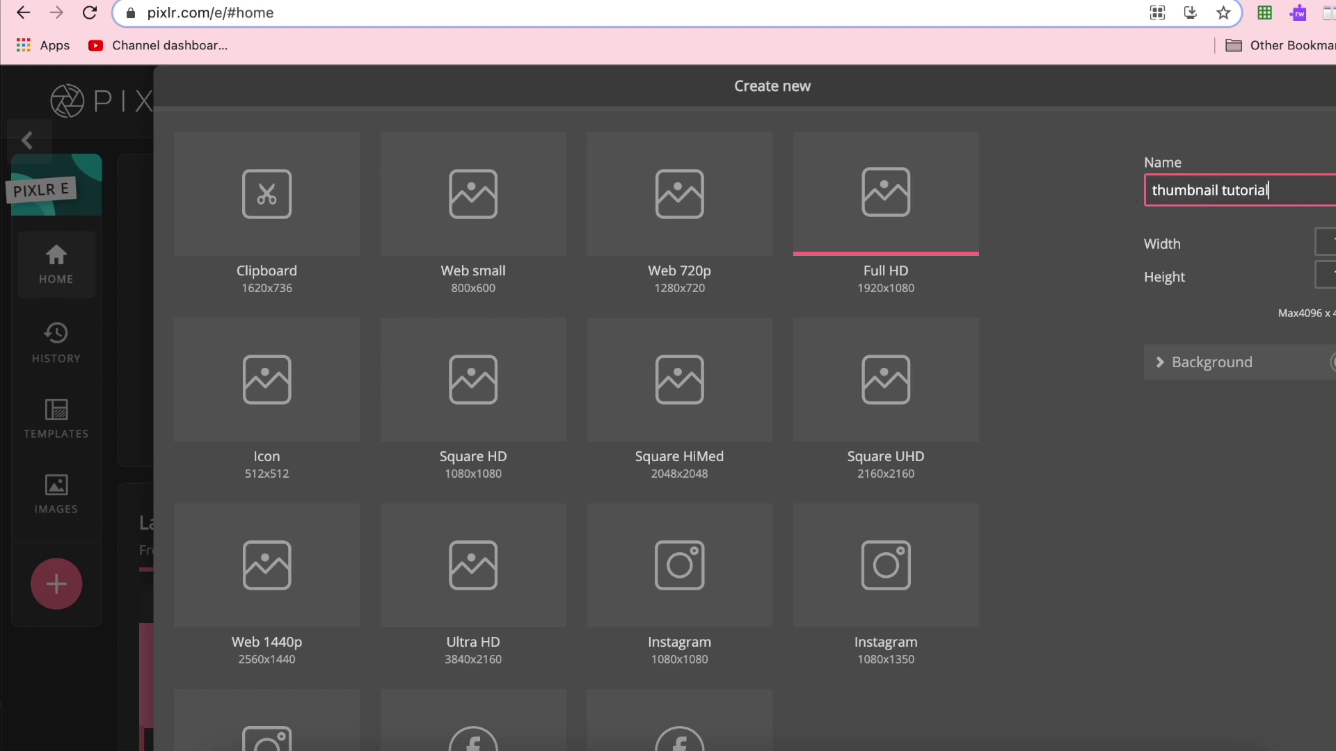
scroll(1143, 433, "down", 3)
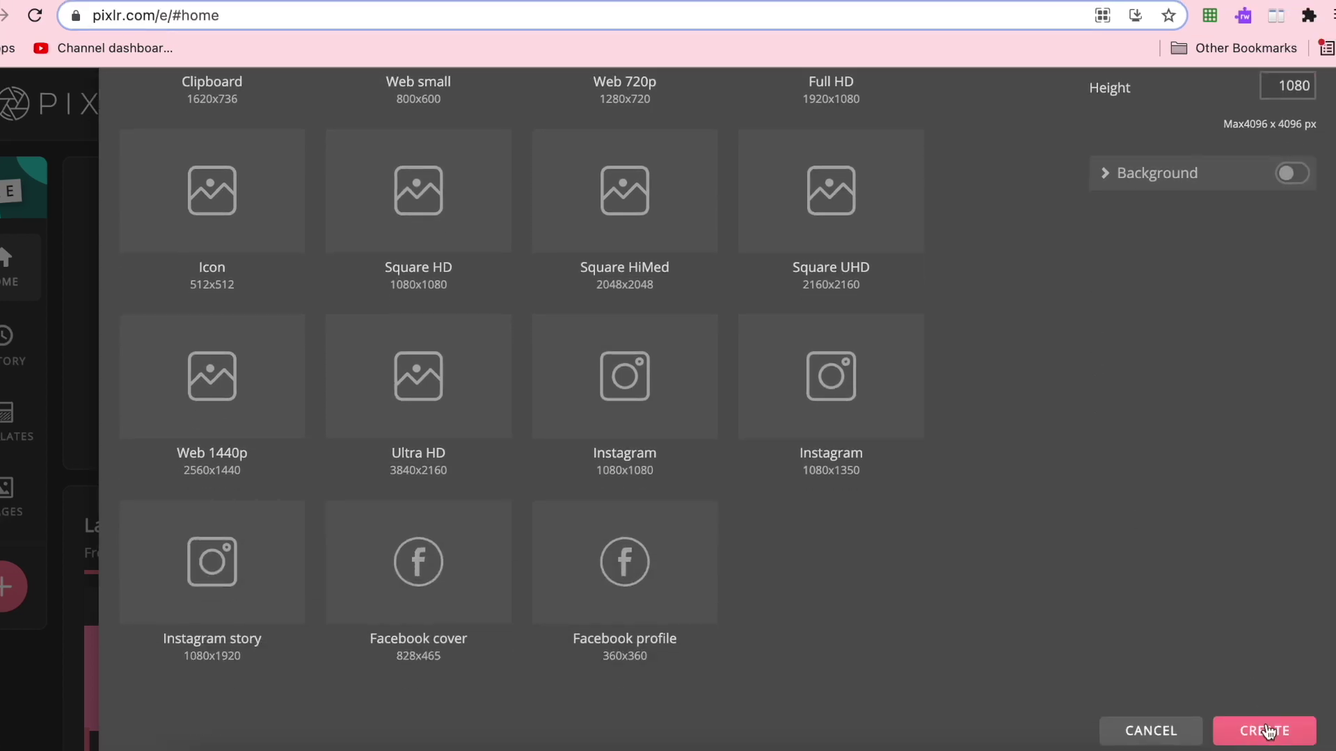
left_click(1276, 740)
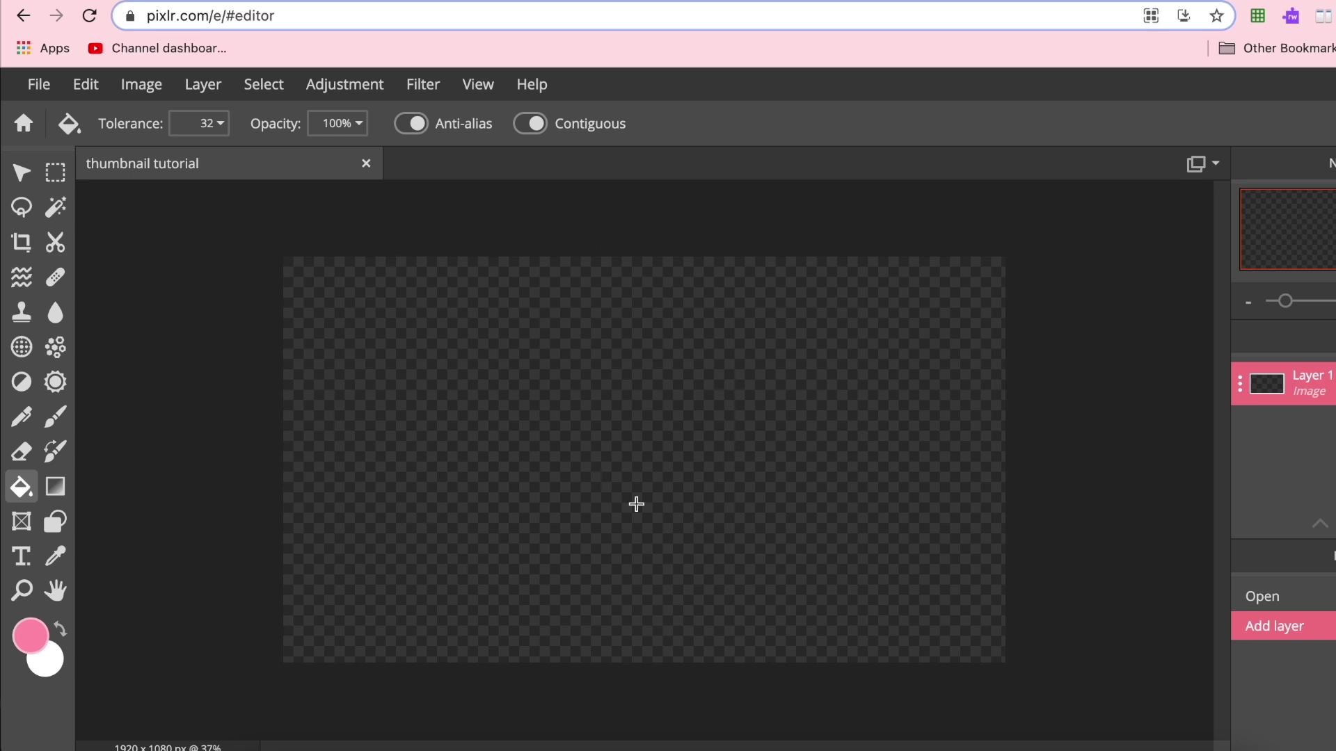
Add tutorial.png from Downloads as a layer in the current document and move it to about X 394, Y 0.
key("super+Tab")
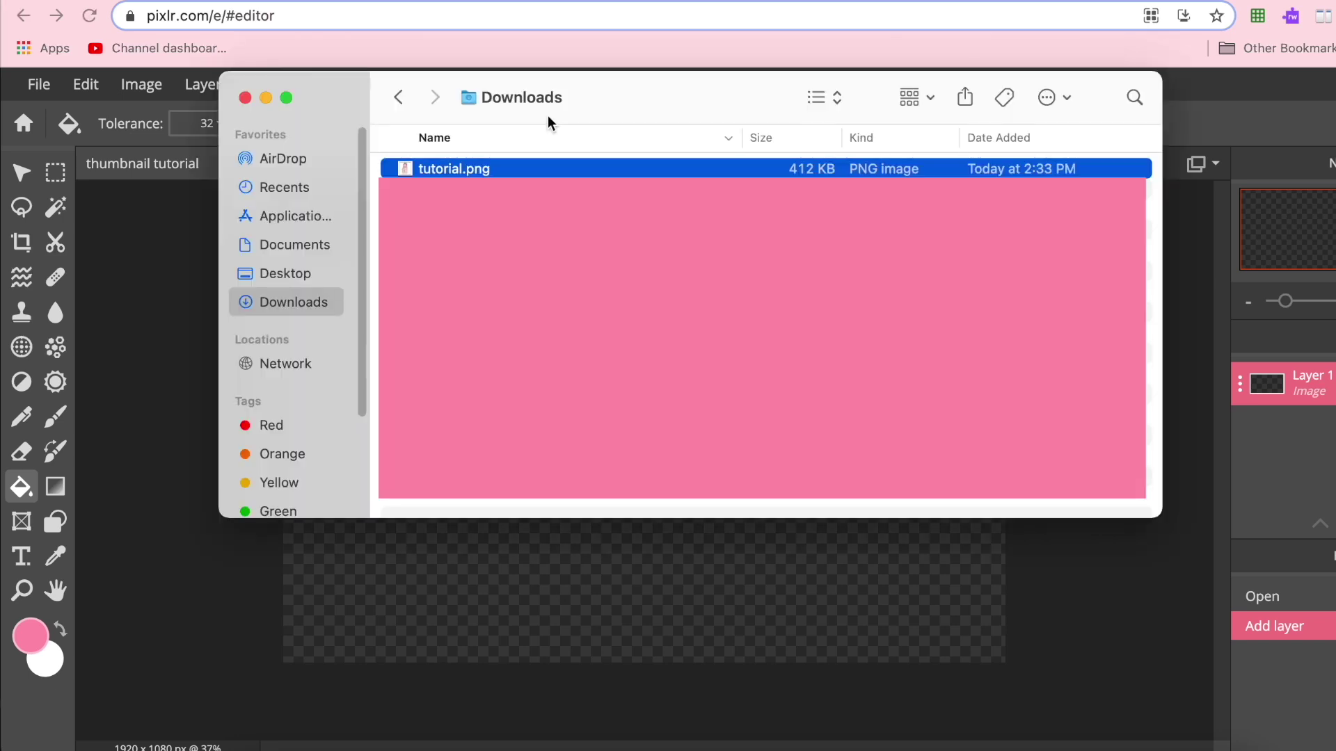
left_click_drag(425, 169, 686, 478)
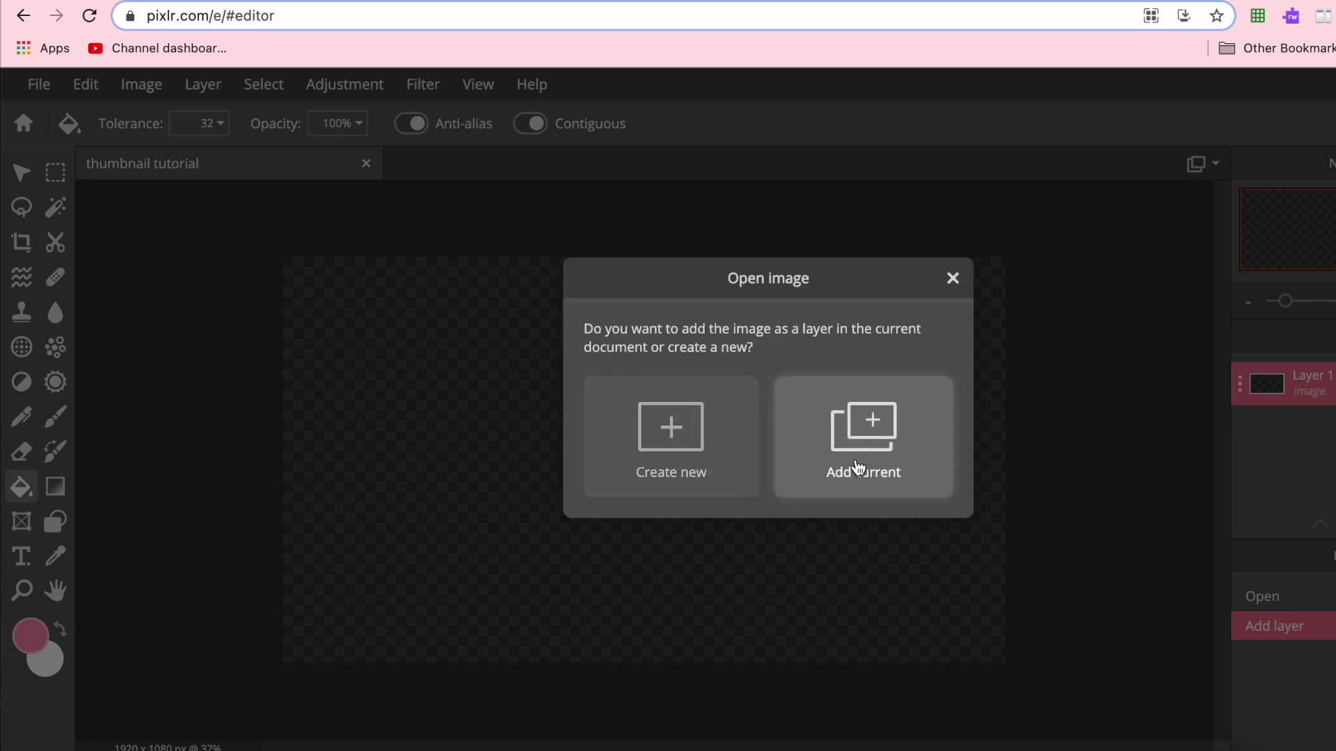
left_click(854, 466)
key("v")
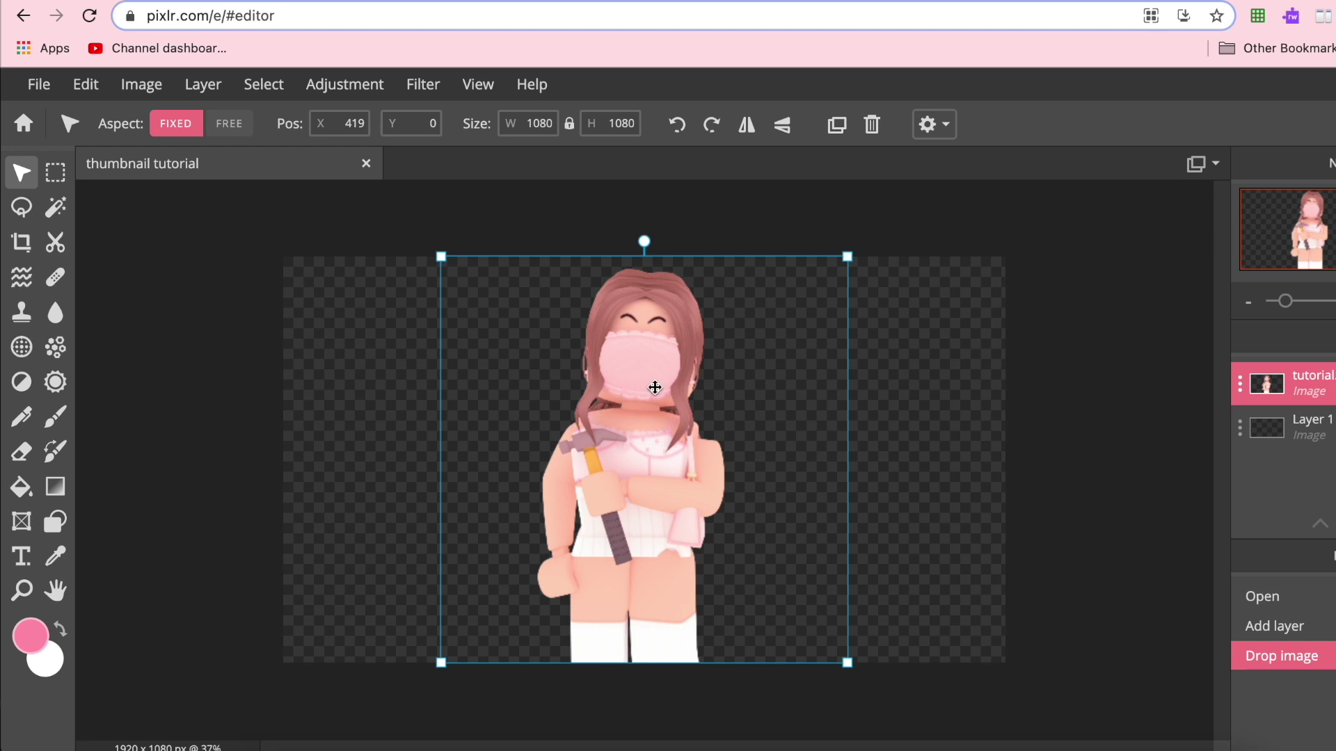
left_click_drag(650, 388, 645, 387)
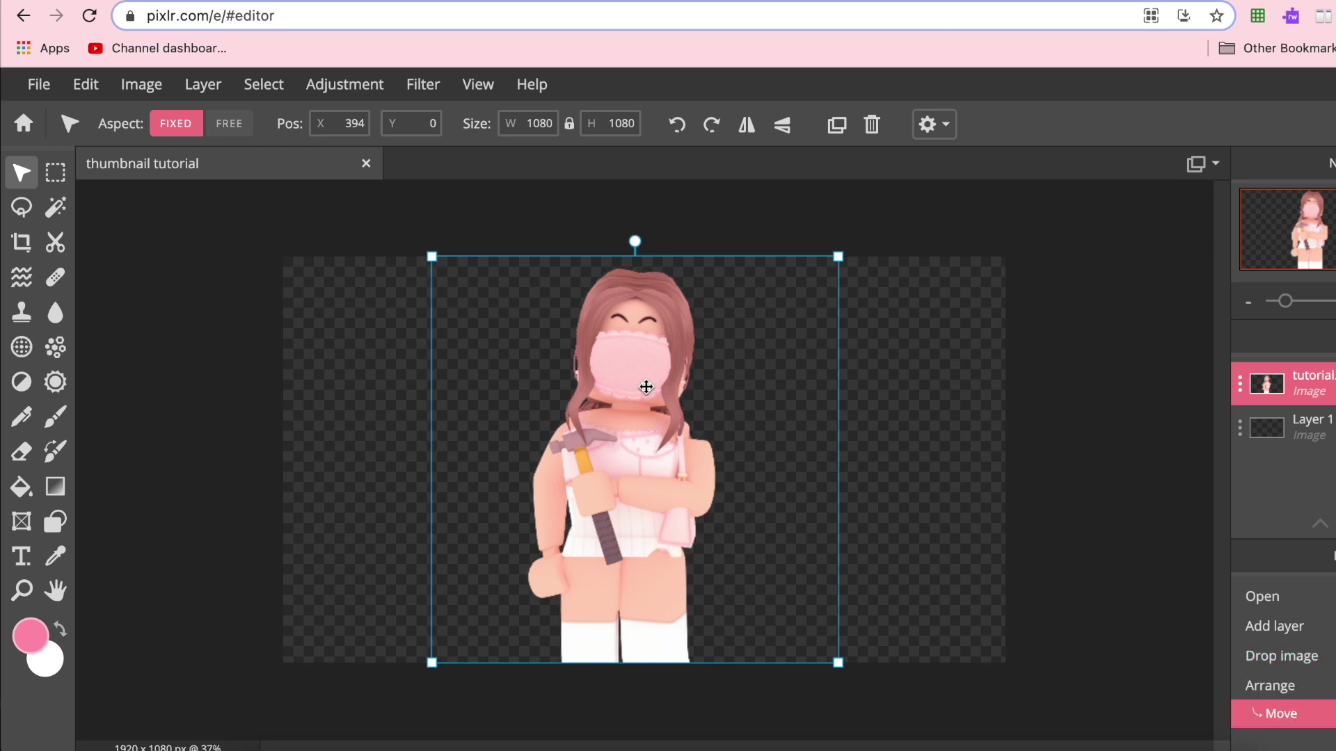
Move the character layer toward the canvas's right side at about X 1091, Y 0, and deselect it.
left_click_drag(646, 387, 898, 388)
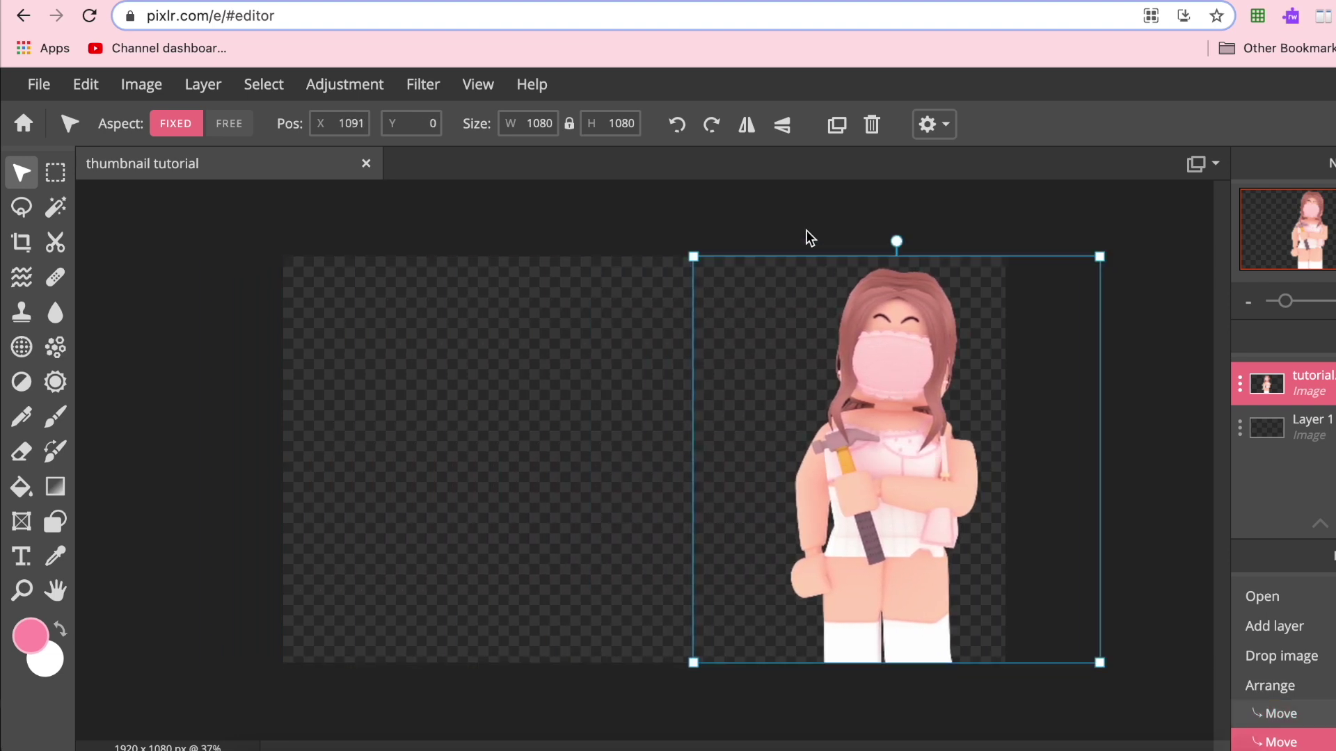
left_click(799, 214)
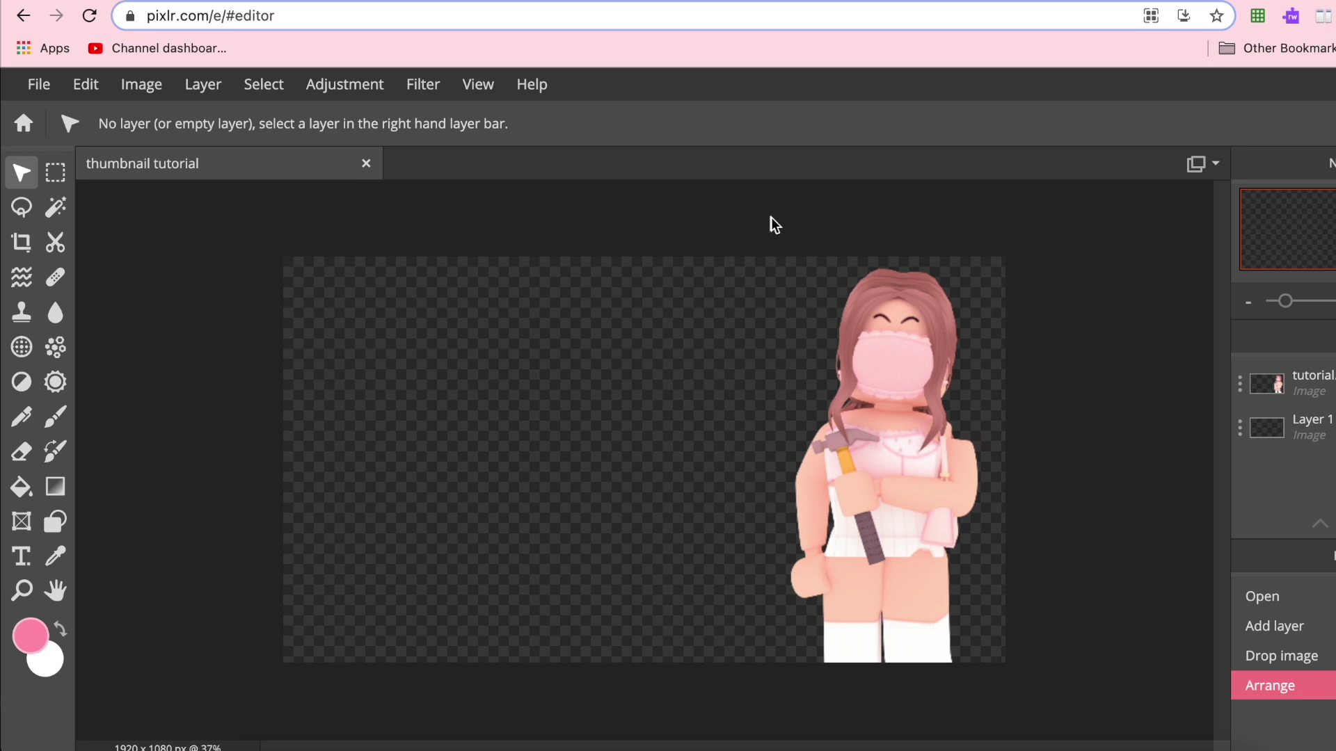
Add IMG_9573.JPG from the Desktop overlays folder as a layer, place it at X 0, Y 0, and scale it to 1920 x 1279.
key("super+Tab")
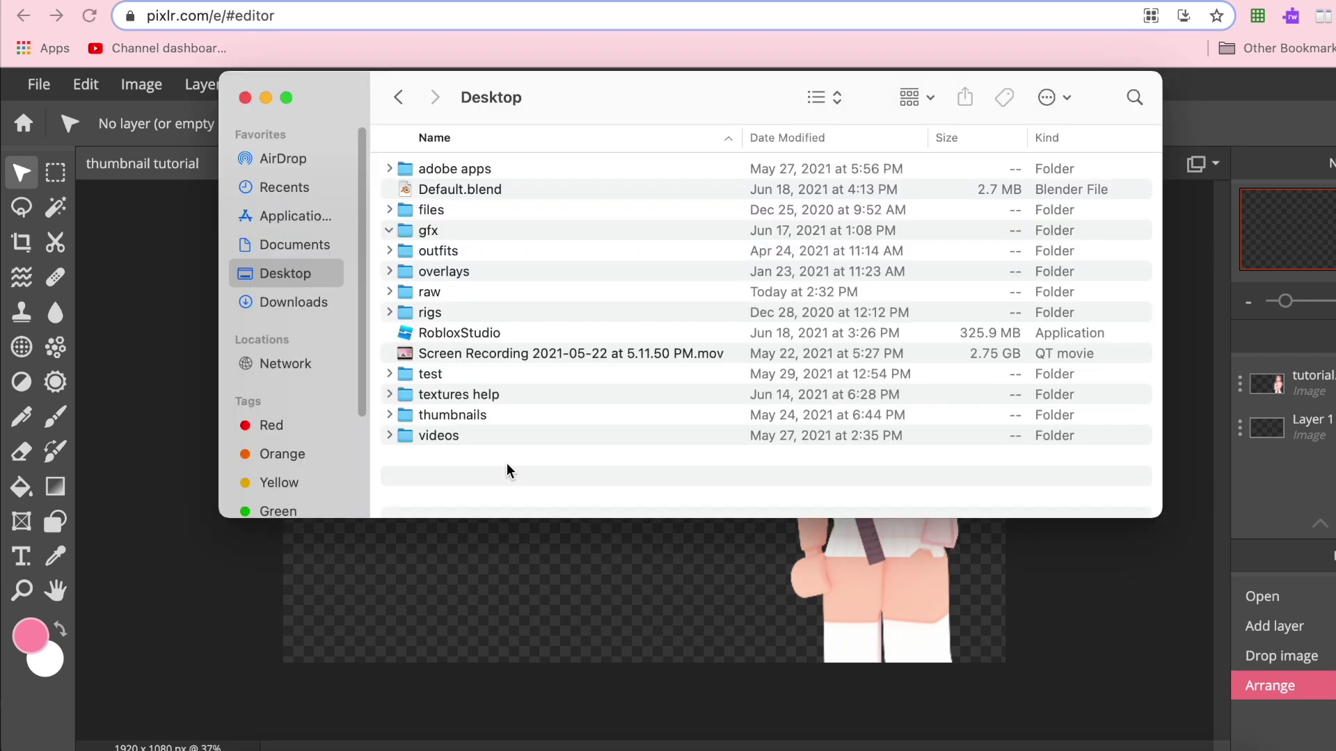
left_click(390, 271)
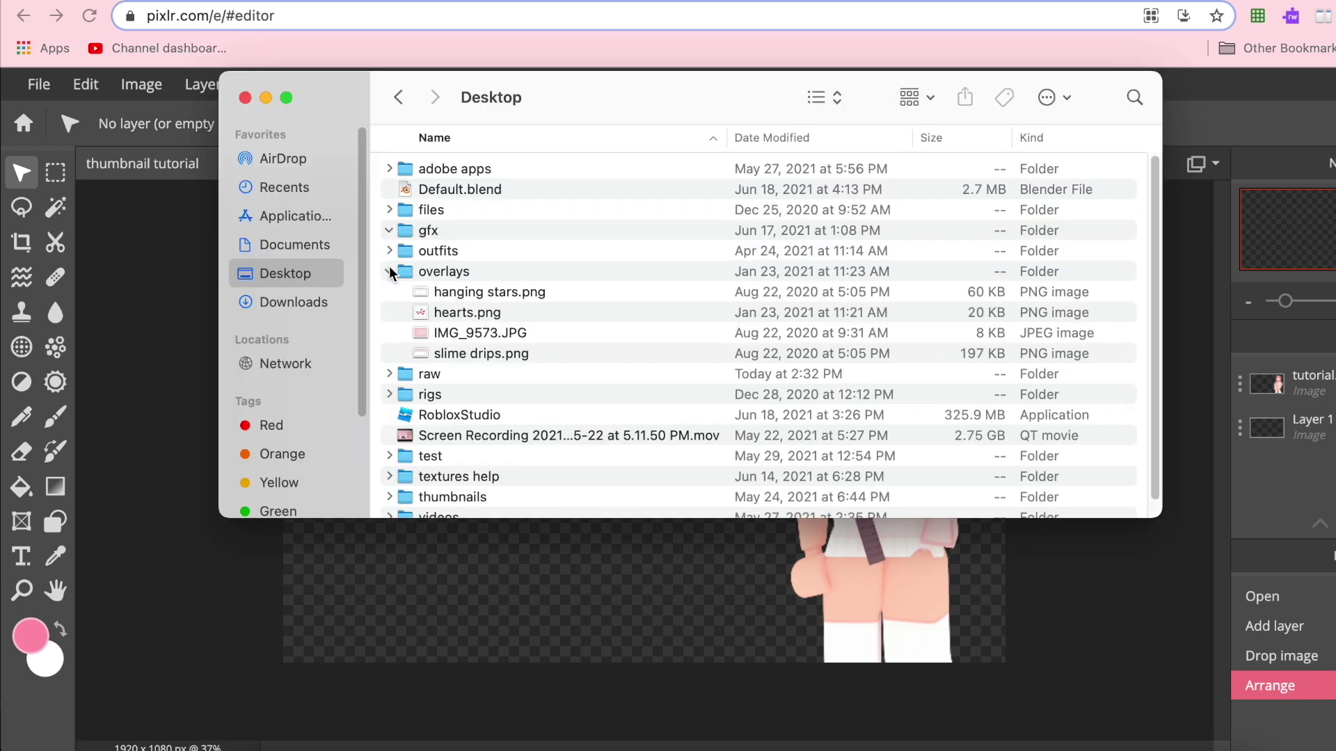
left_click(445, 325)
left_click_drag(478, 337, 626, 536)
left_click(860, 461)
left_click_drag(587, 459, 401, 317)
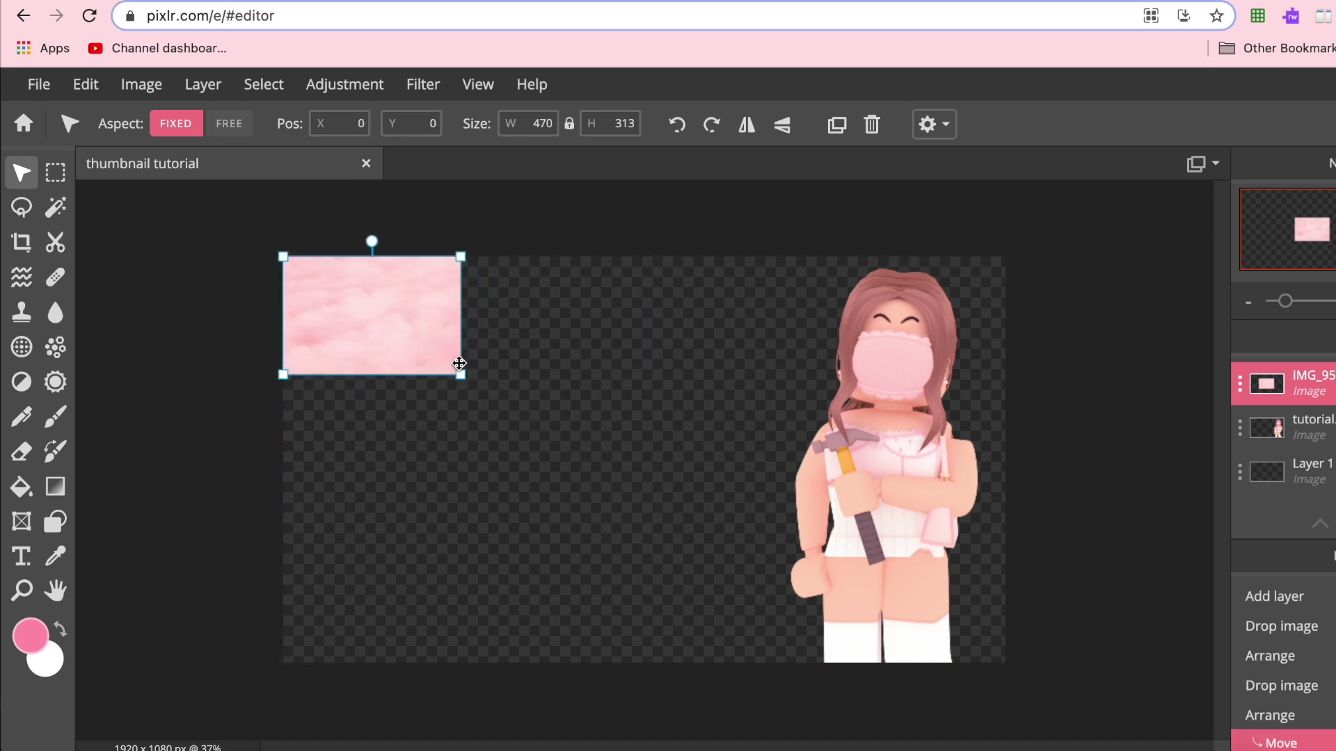
left_click_drag(461, 373, 1009, 569)
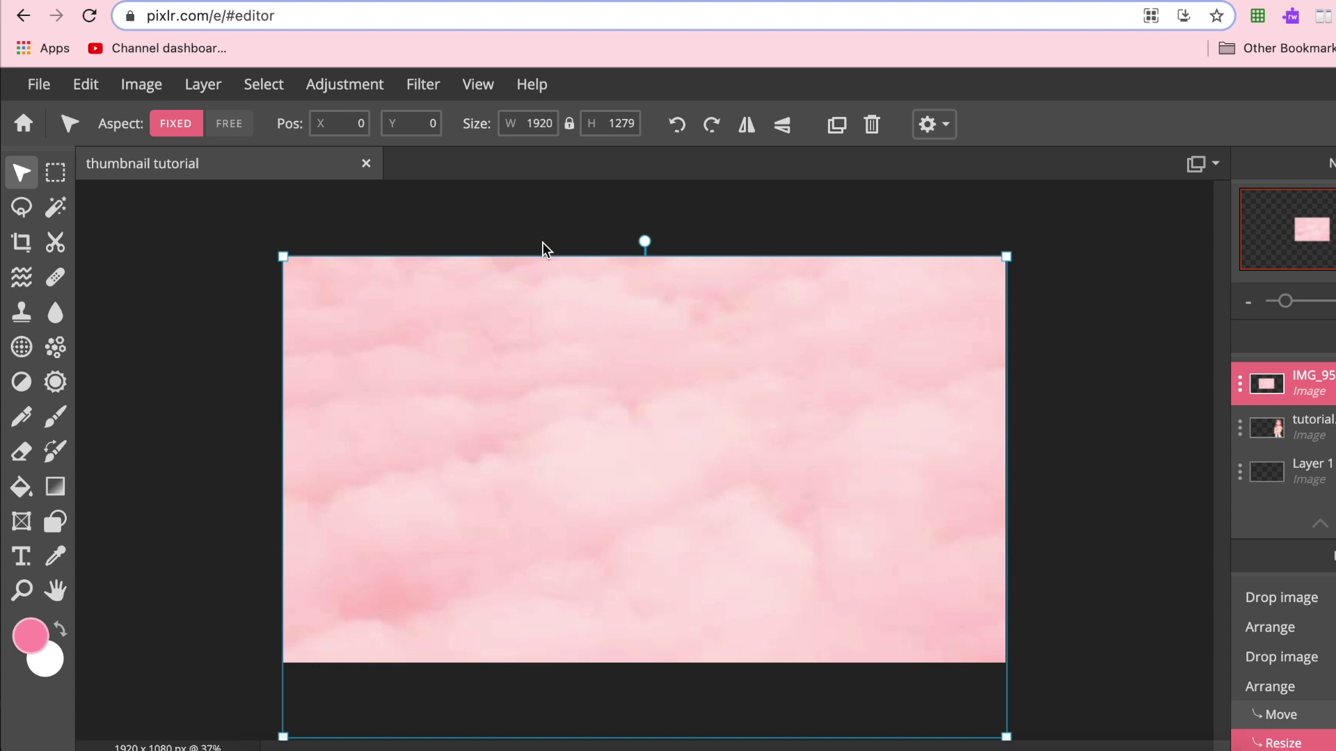
Blur the pink cloud layer by an amount of 21 and move it beneath the character layer.
left_click(435, 90)
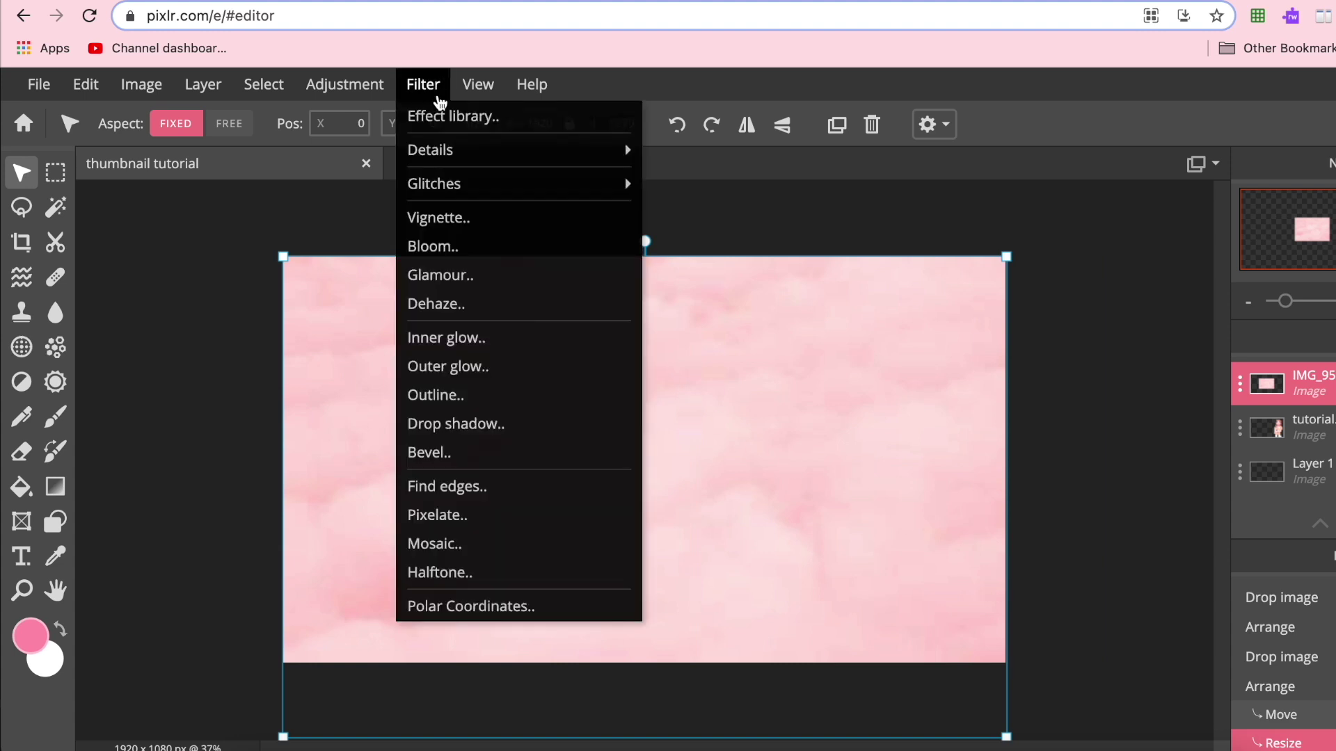
mouse_move(449, 150)
left_click(724, 213)
left_click_drag(588, 446, 669, 451)
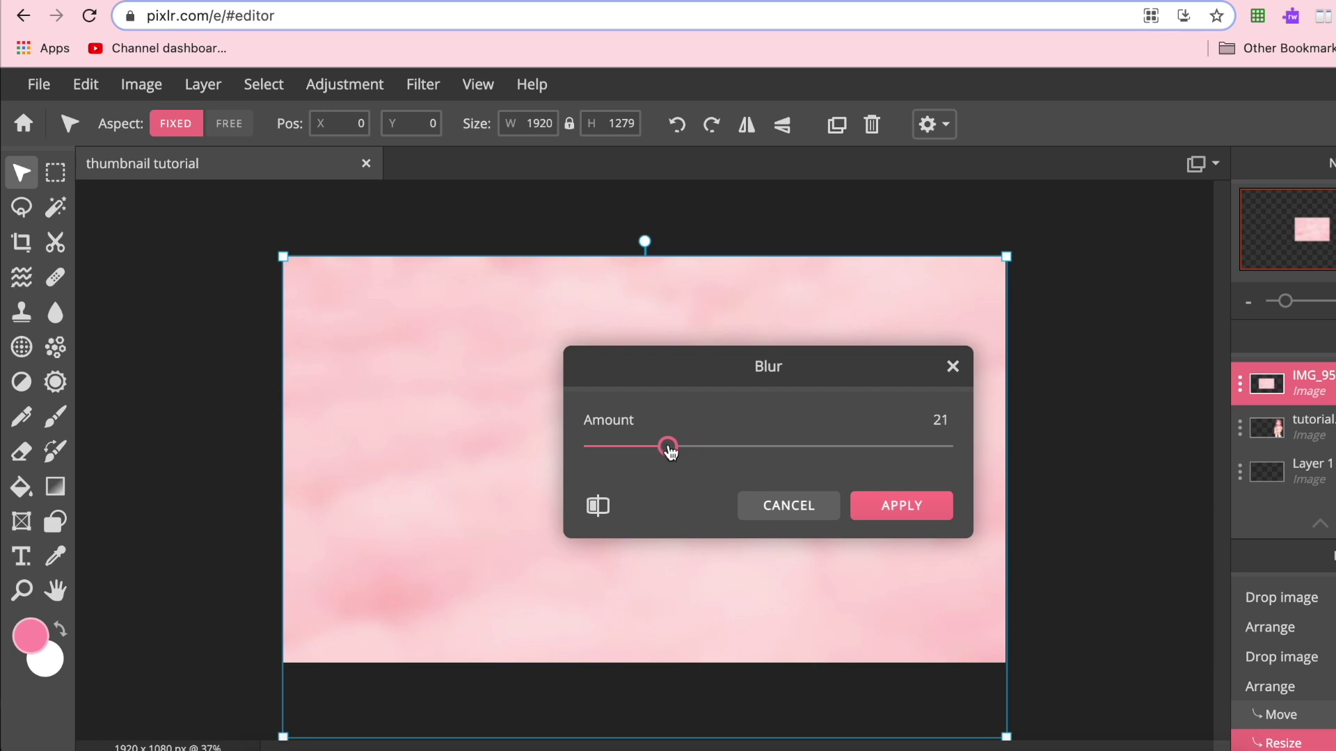
left_click(899, 501)
left_click_drag(1271, 393, 1274, 432)
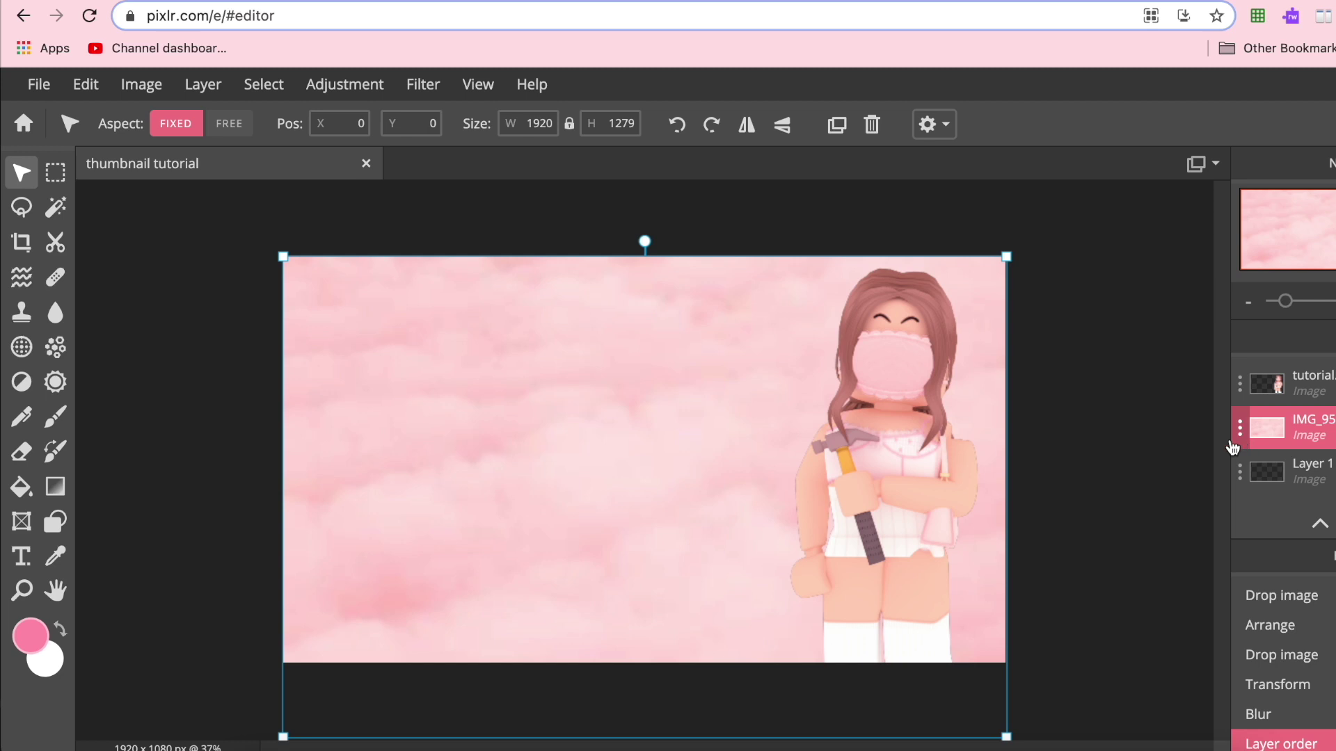
left_click(234, 449)
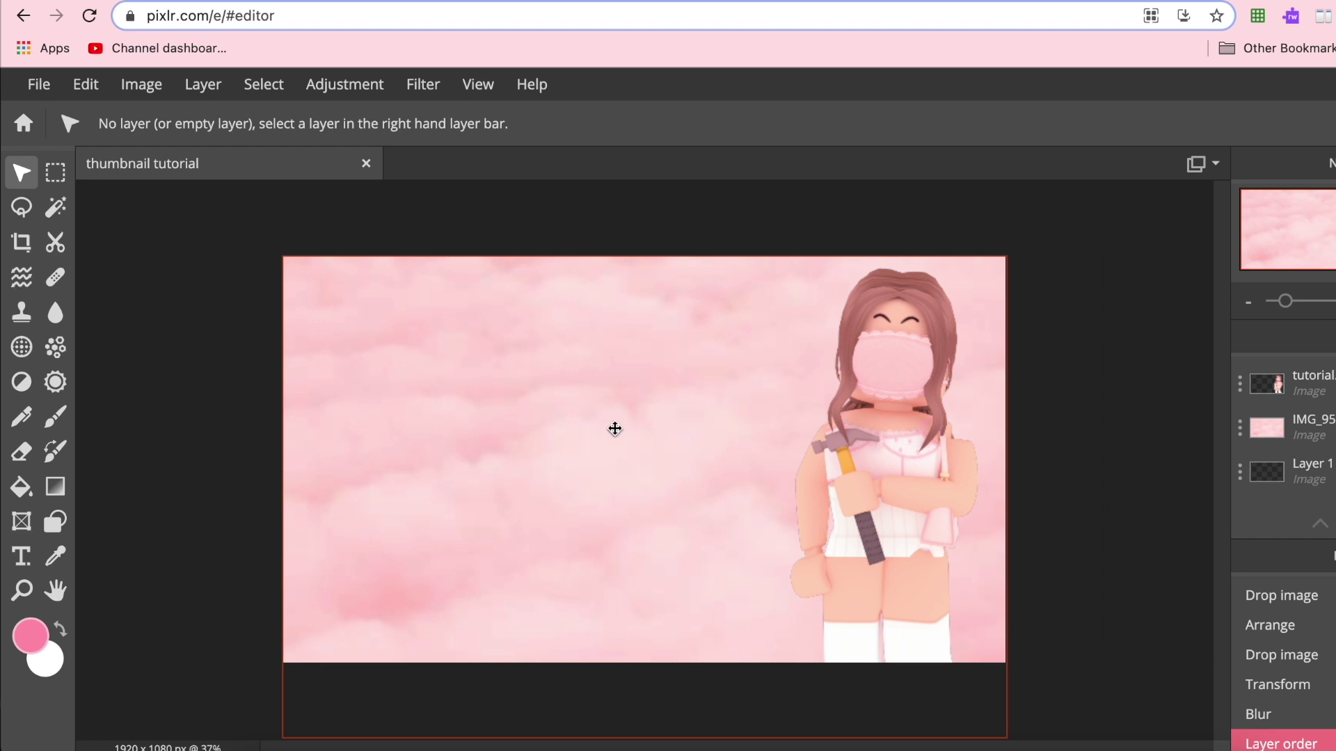
Add hanging stars.png and slime drips.png from the overlays folder as layers in the current document.
key("super+o")
left_click(433, 354, "super")
left_click_drag(414, 351, 587, 611)
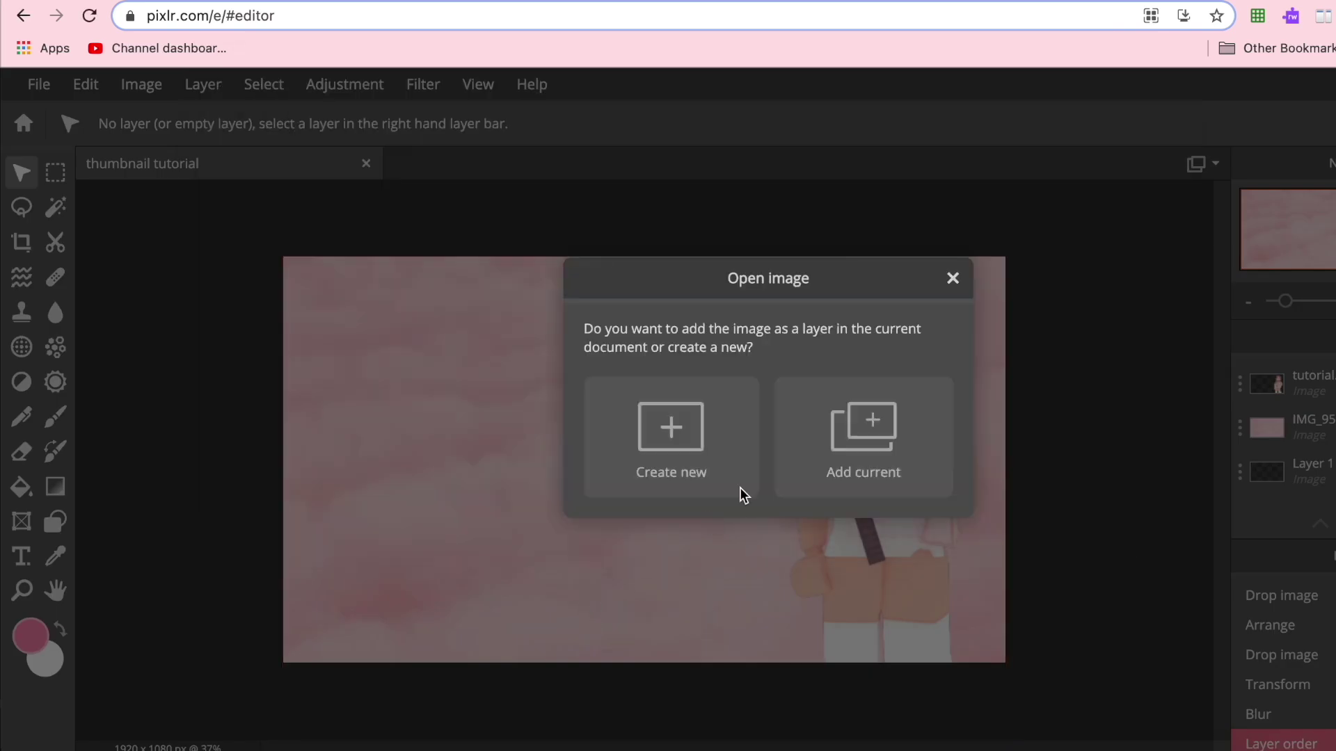
left_click(849, 431)
left_click(848, 431)
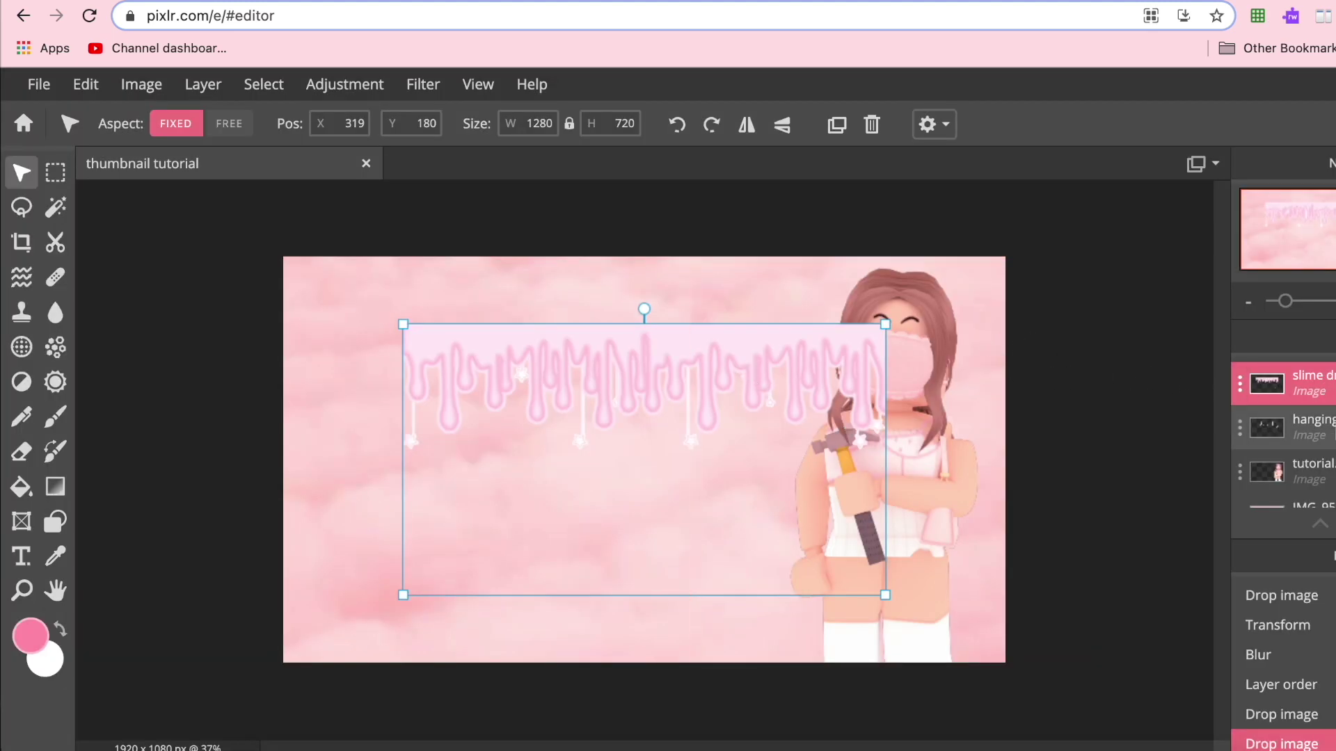
Align the slime drips overlay with the canvas's top-left corner and scale it to the full canvas width.
scroll(585, 361, "up", 2)
scroll(585, 360, "down", 1)
scroll(586, 360, "down", 1)
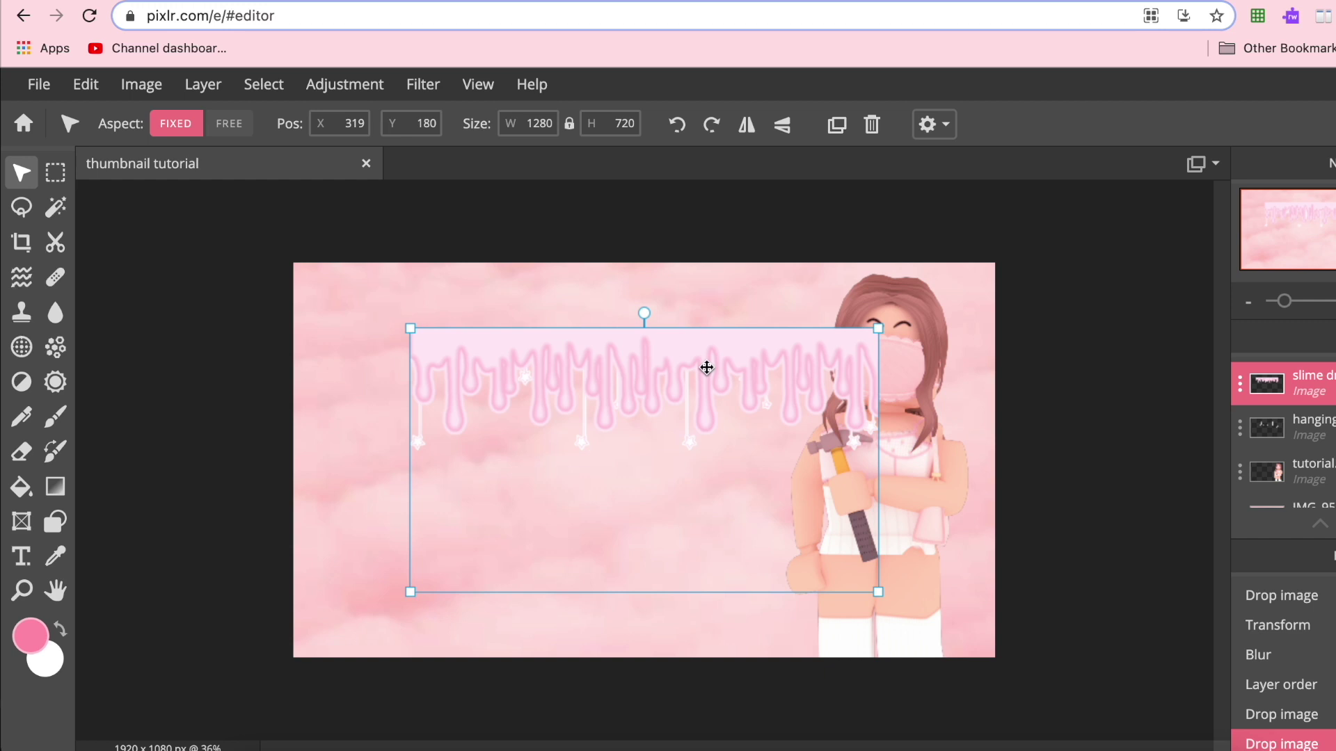
left_click_drag(707, 367, 596, 302)
left_click_drag(765, 528, 995, 649)
Scale the hanging stars overlay to about 1920 x 1079 so it covers the whole canvas.
left_click(1252, 426)
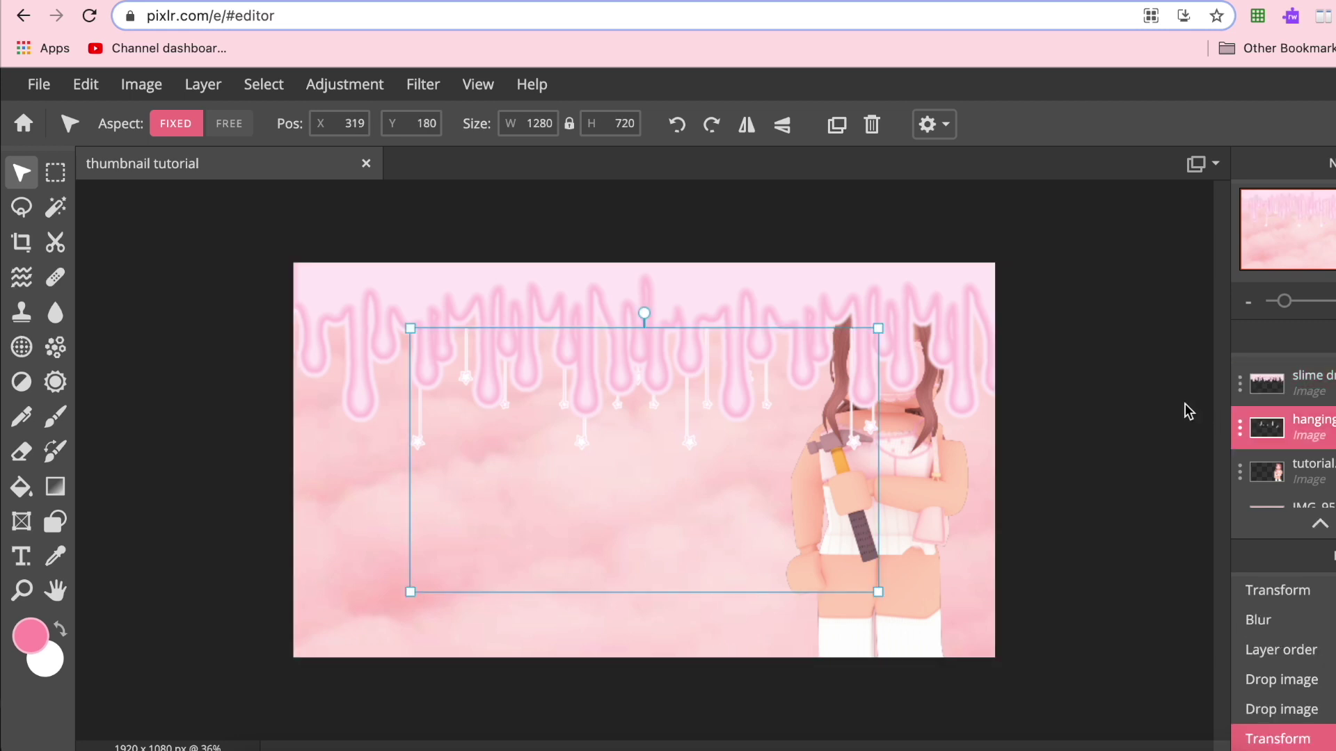
left_click_drag(411, 328, 293, 320)
left_click_drag(878, 592, 996, 633)
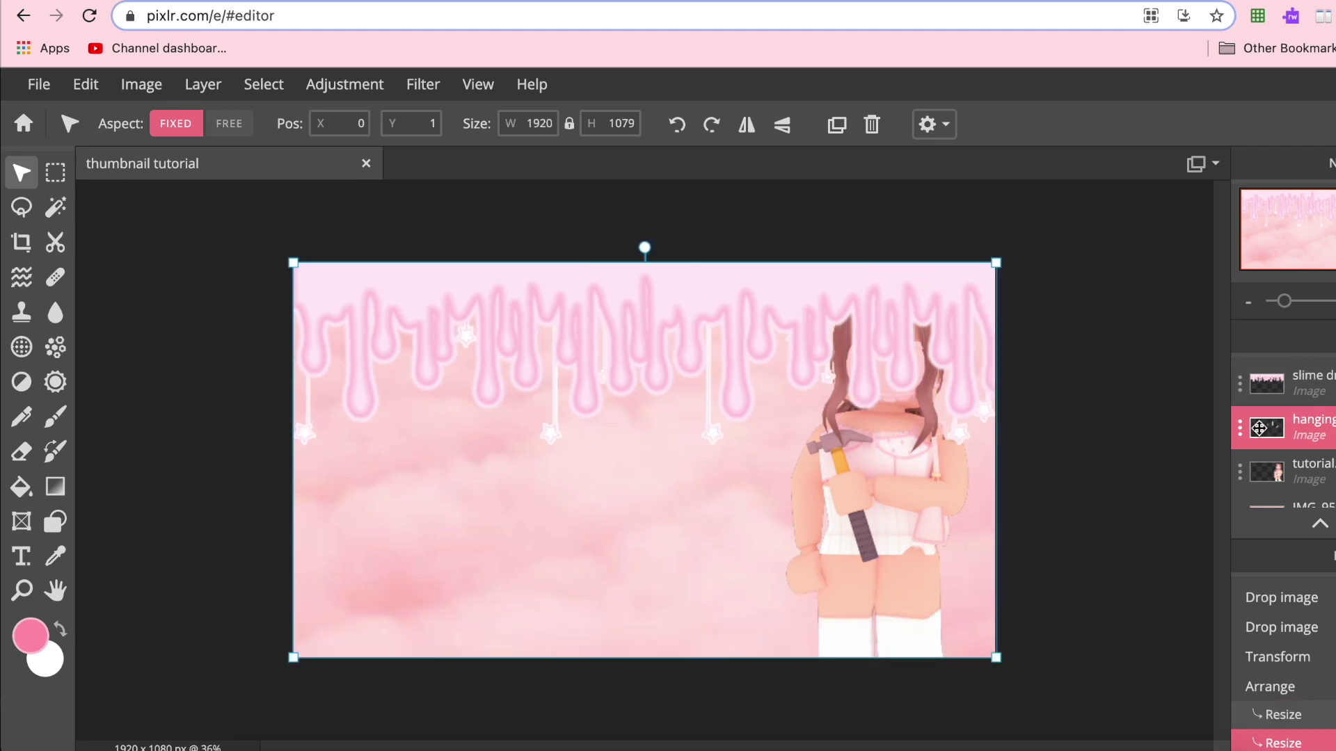
Reorder the layers so the hanging stars sit above the slime drips and the character is on top.
left_click_drag(1285, 436, 1284, 382)
left_click(1304, 480)
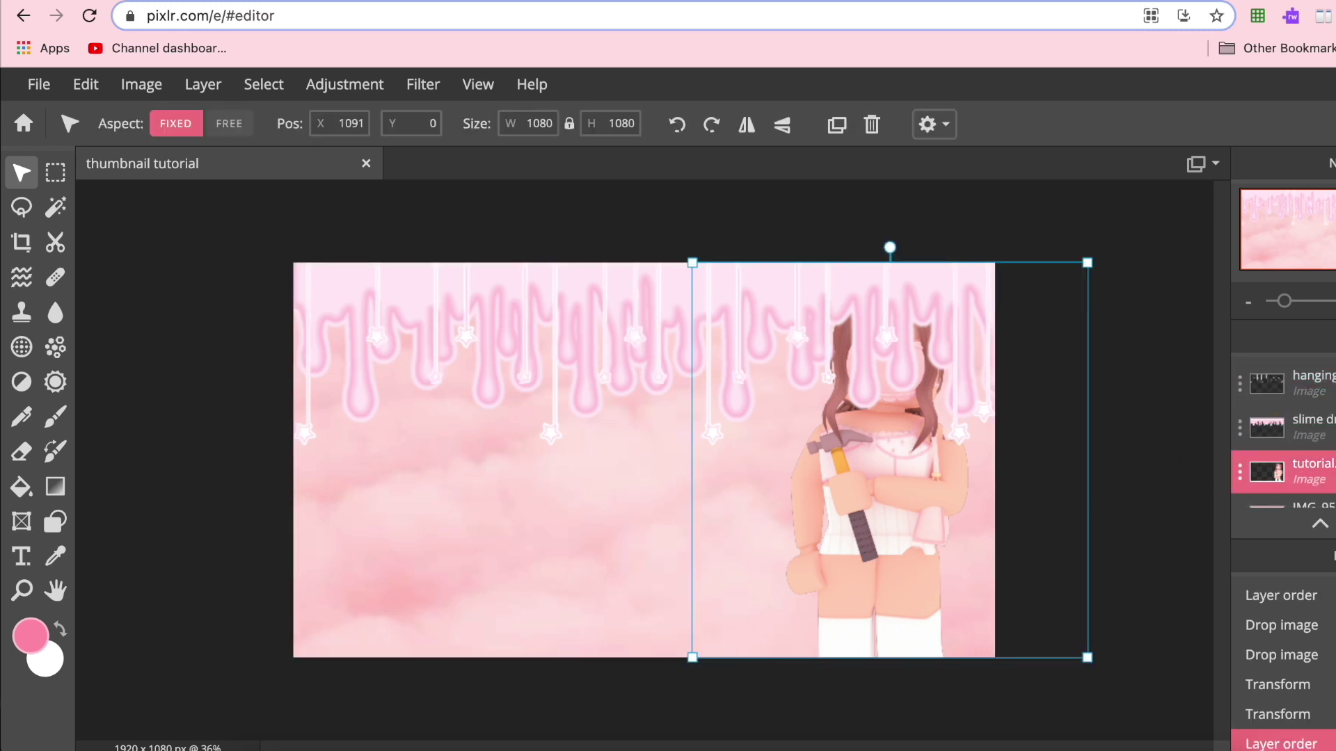
left_click_drag(1304, 478, 1308, 385)
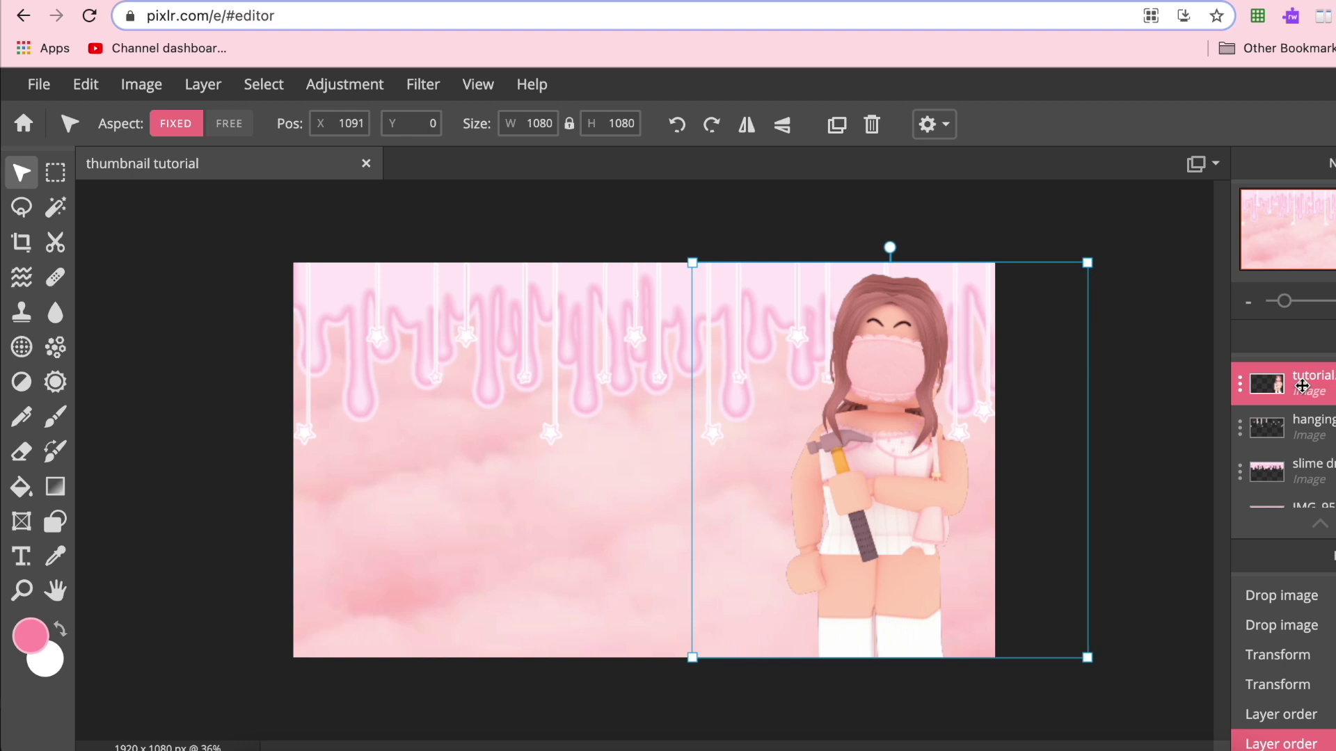
Apply a white inner glow to the character layer with size 1 px, feather 100% and opacity 100%.
scroll(724, 403, "up", 5)
scroll(829, 372, "up", 5)
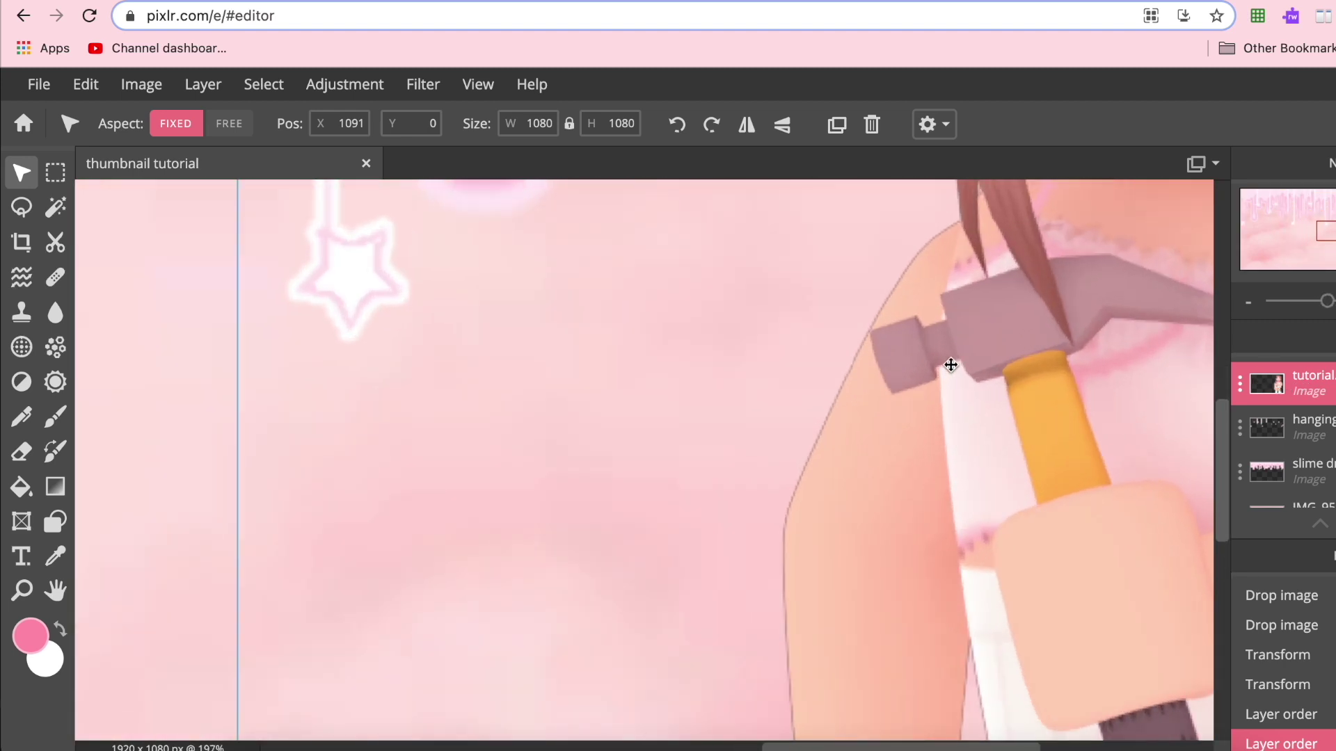
scroll(853, 370, "up", 2)
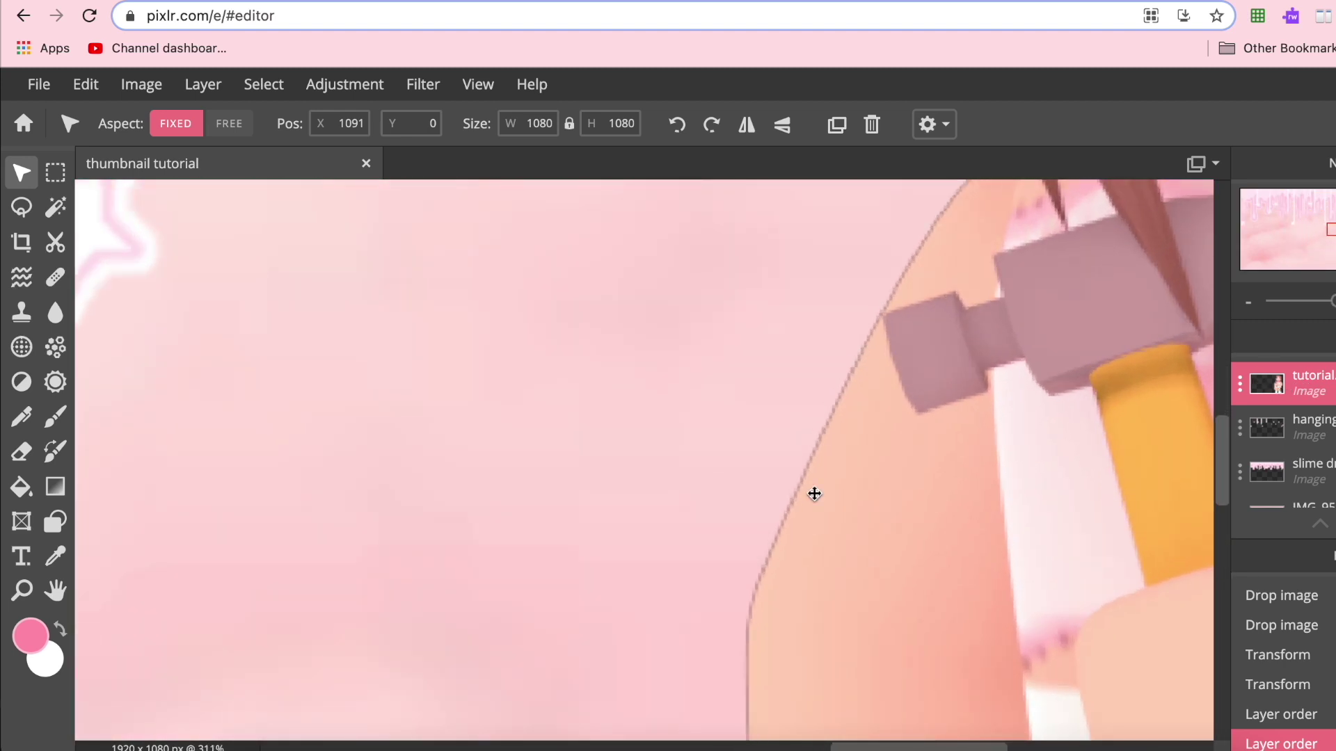
scroll(814, 494, "down", 8)
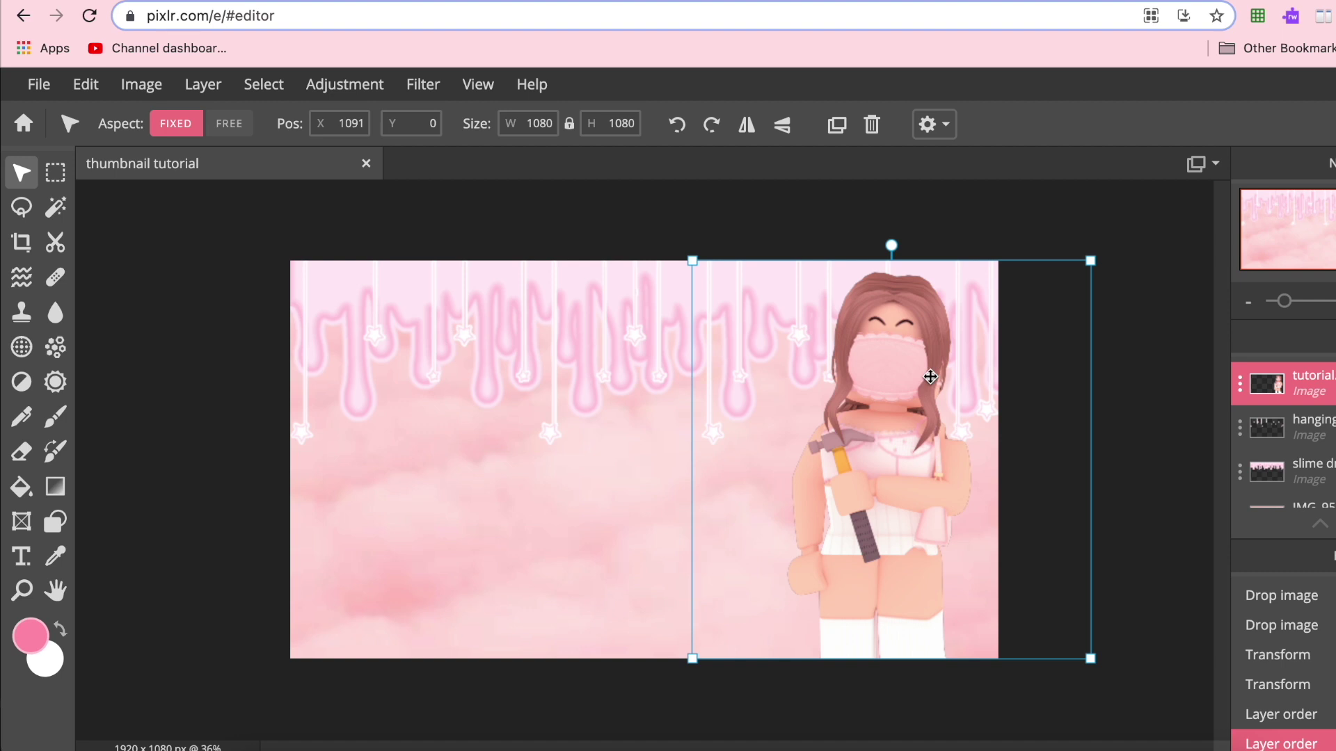
left_click(425, 84)
left_click(469, 340)
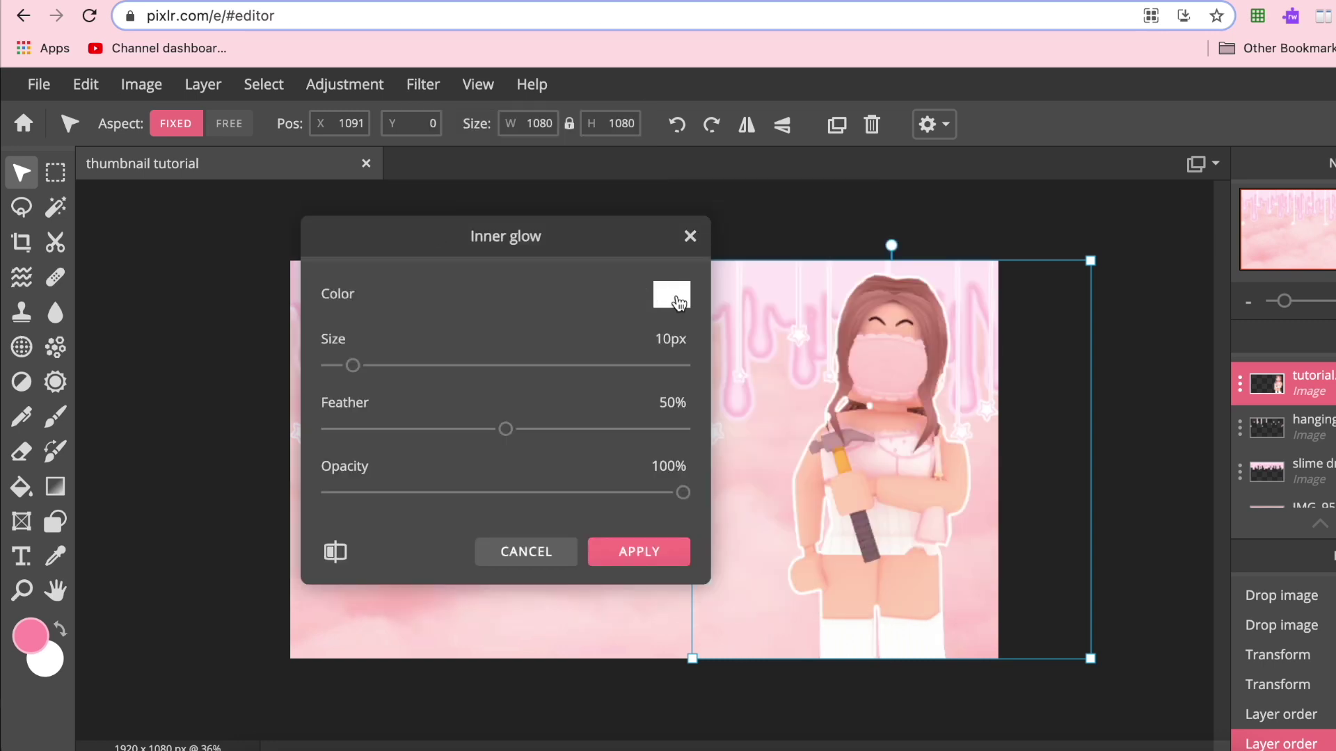
left_click_drag(354, 370, 334, 371)
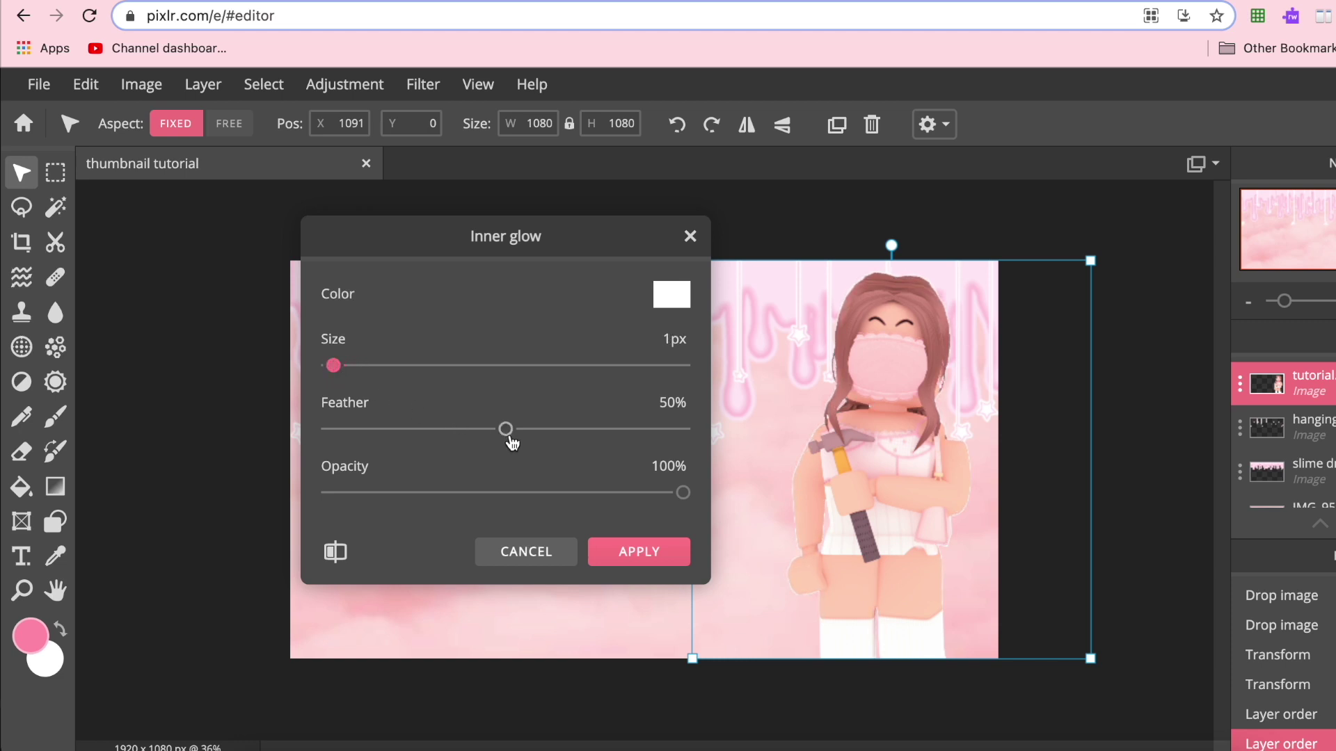
left_click_drag(506, 429, 871, 526)
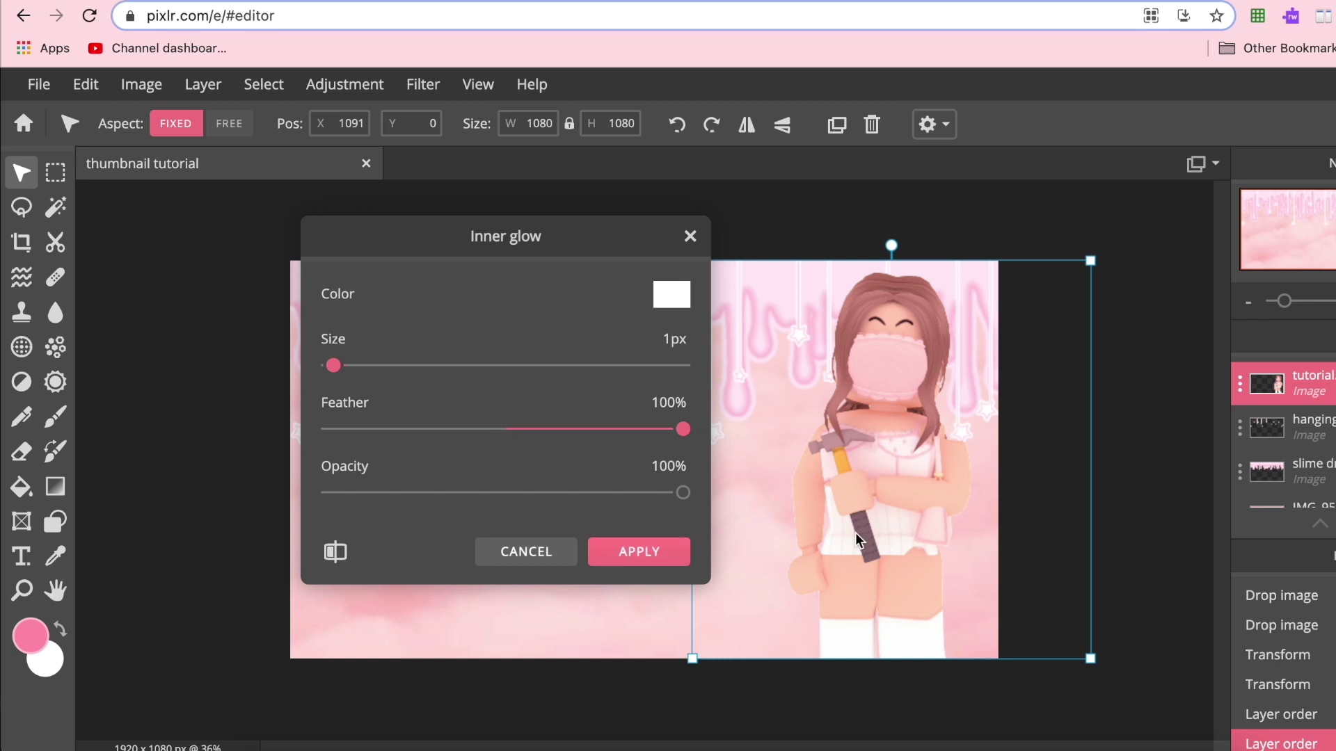
left_click(670, 551)
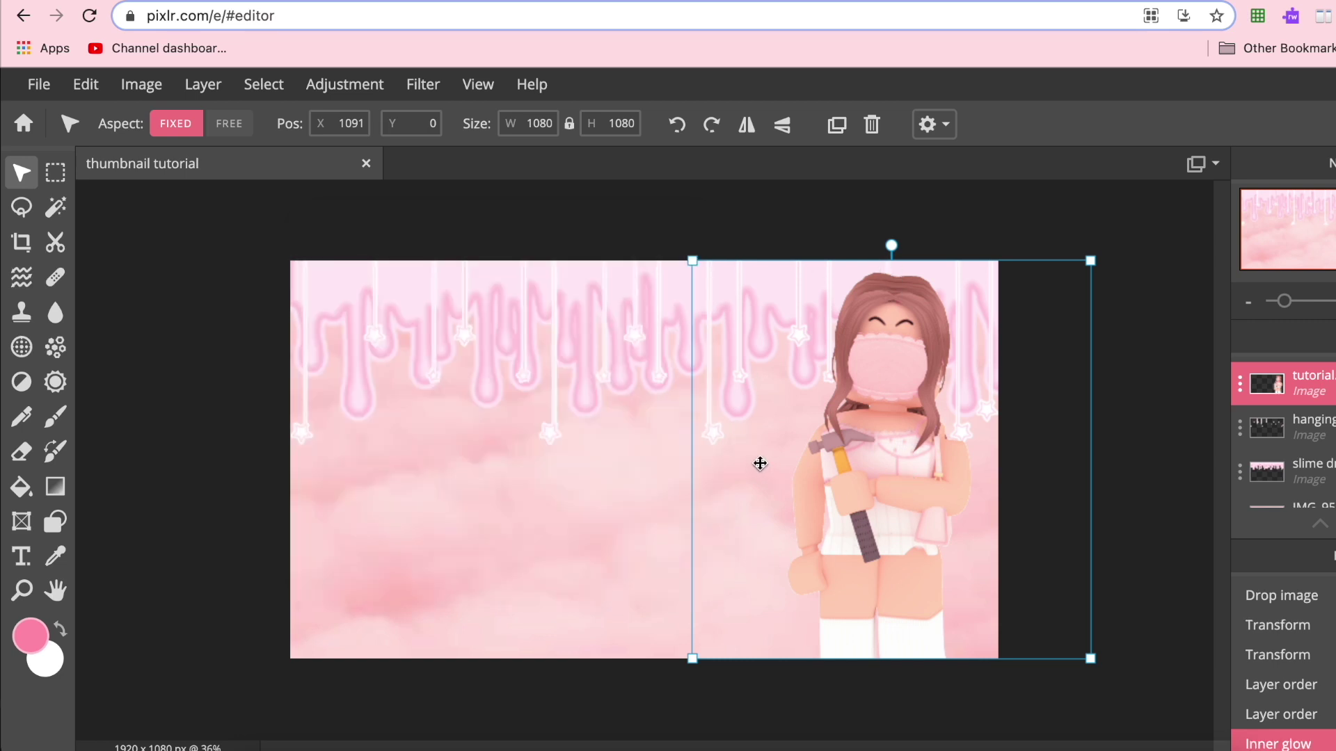
Add a white outline of size 14 at 100% opacity around the character.
left_click(429, 91)
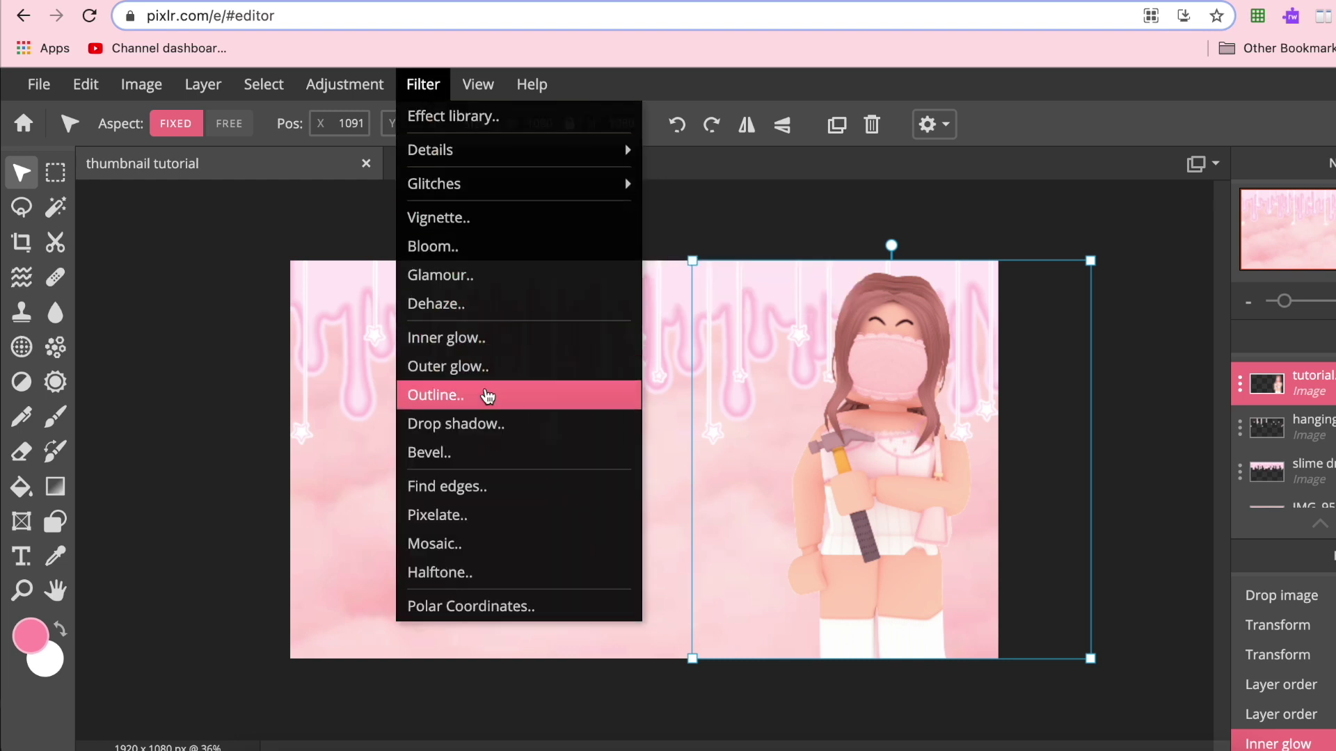
left_click(487, 393)
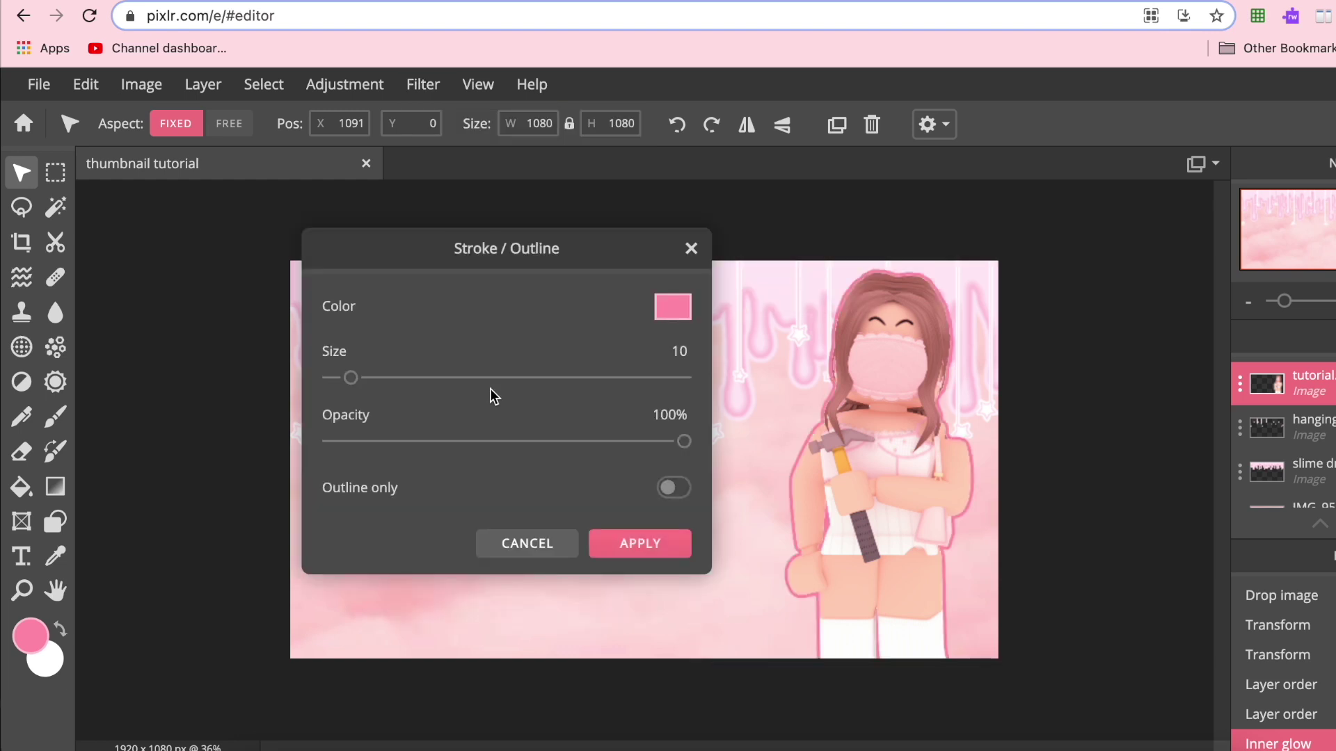
left_click(673, 306)
left_click_drag(334, 313, 237, 237)
left_click(685, 565)
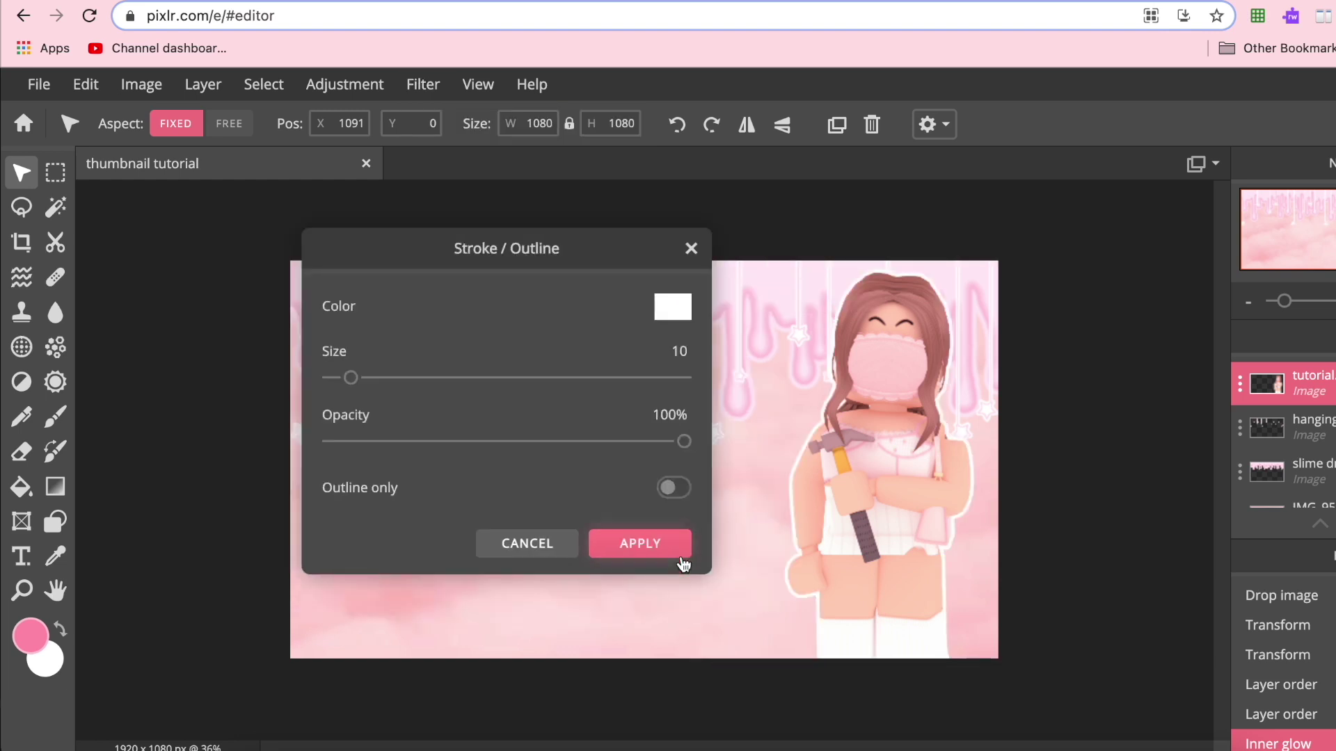
left_click_drag(355, 381, 361, 380)
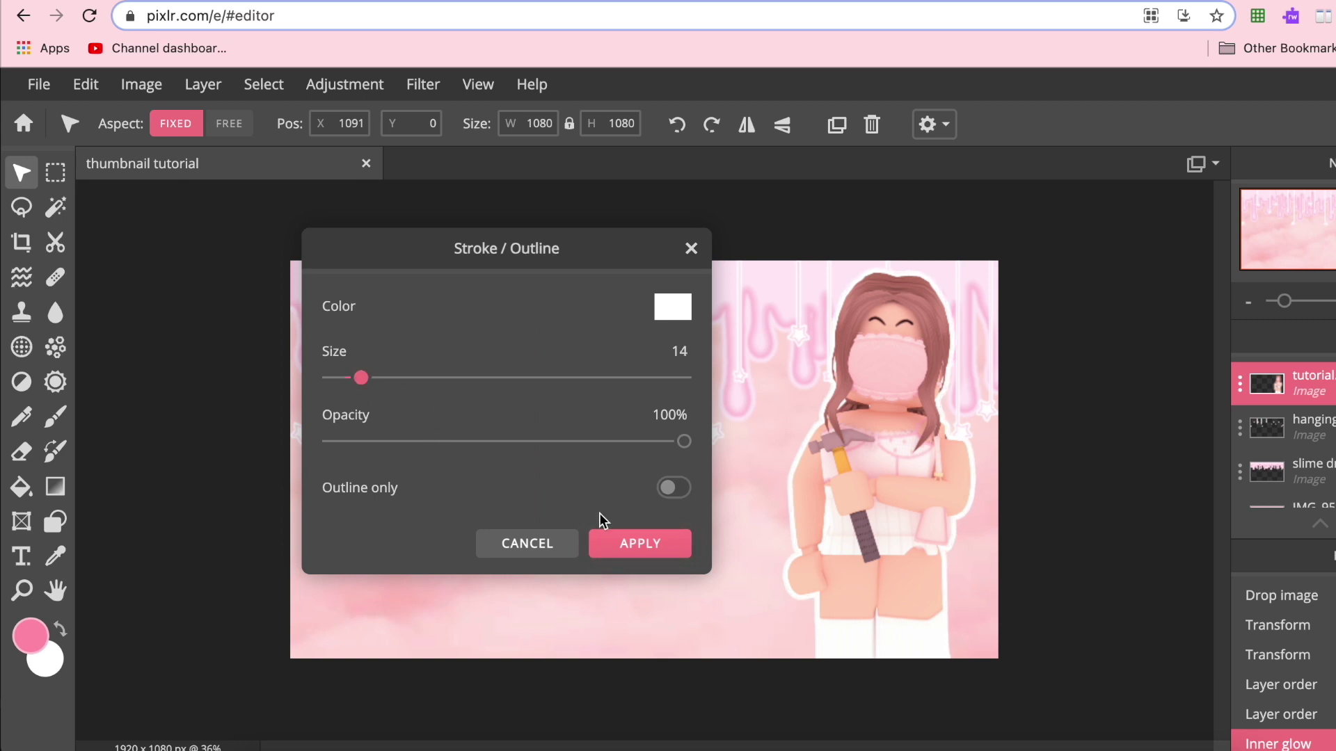
left_click(658, 553)
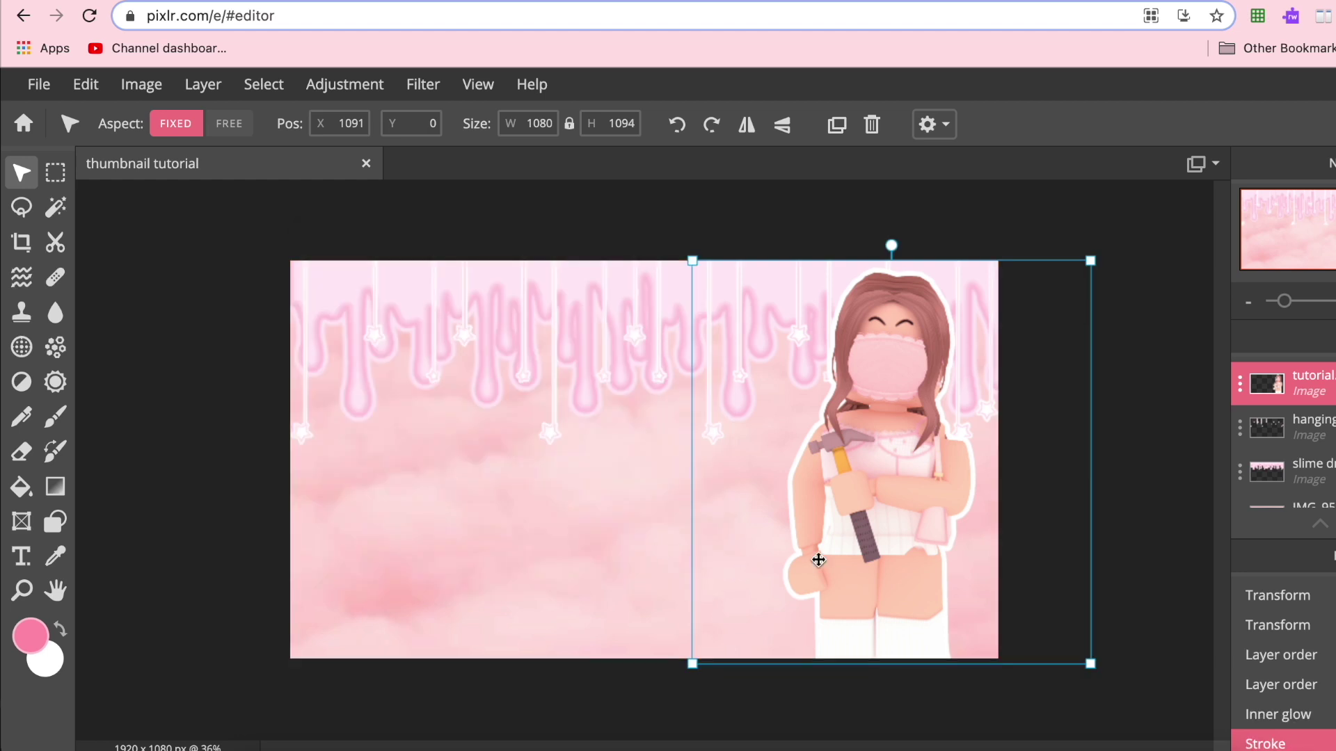
Add a second outline around the character in a lighter pink, with size 10 and 100% opacity.
scroll(954, 562, "up", 5)
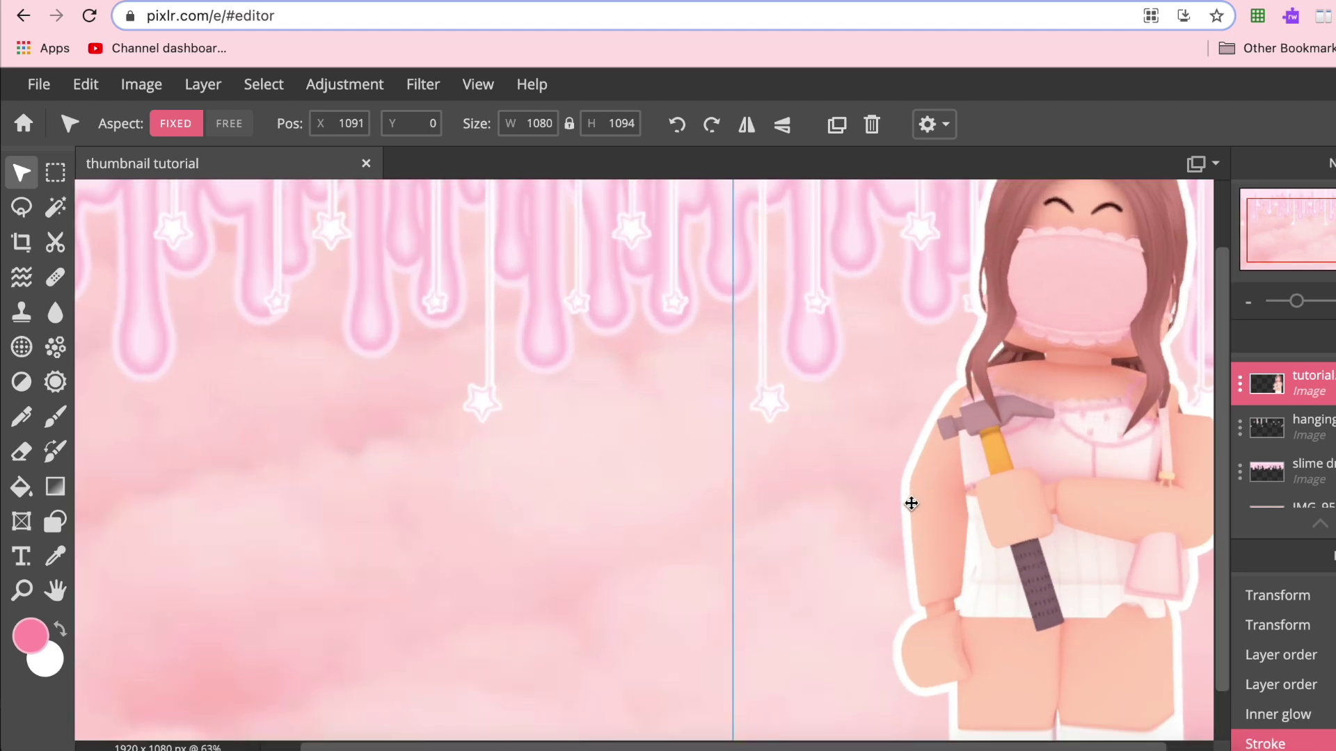
scroll(910, 501, "down", 3)
scroll(934, 632, "down", 2)
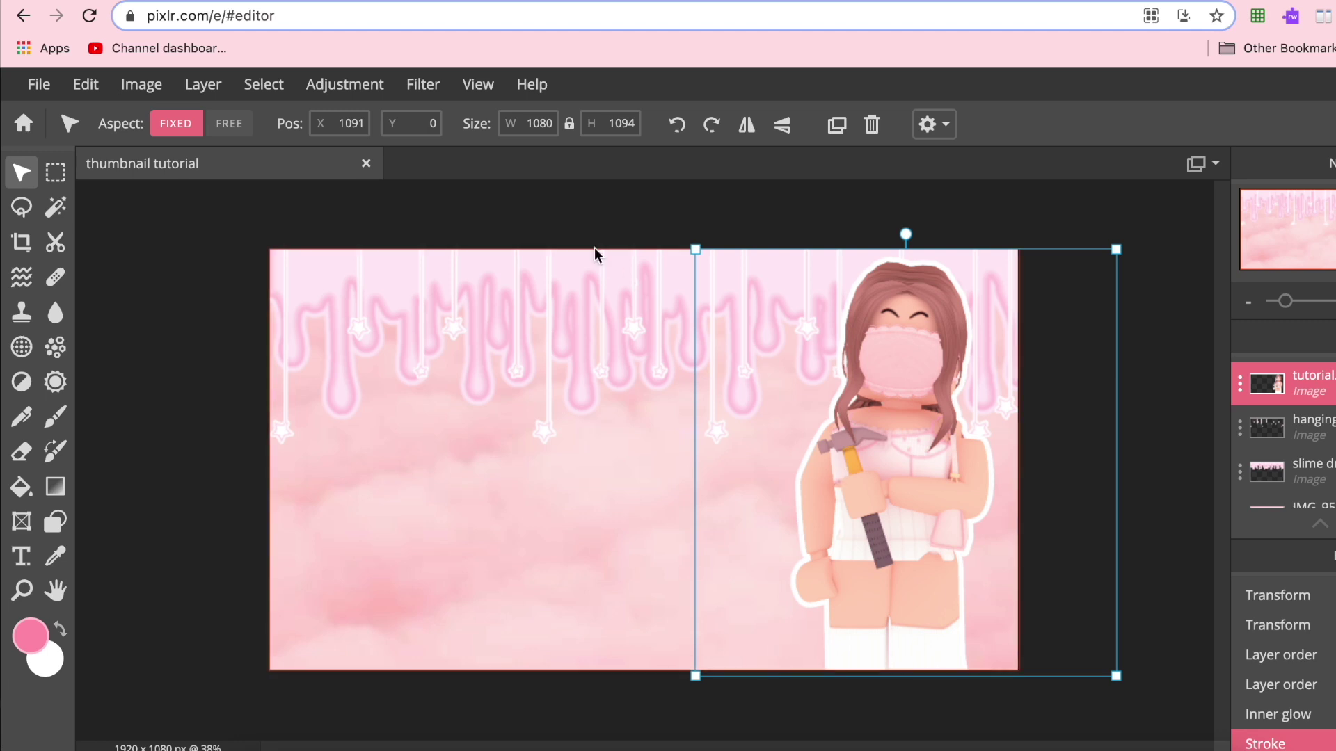
left_click(423, 85)
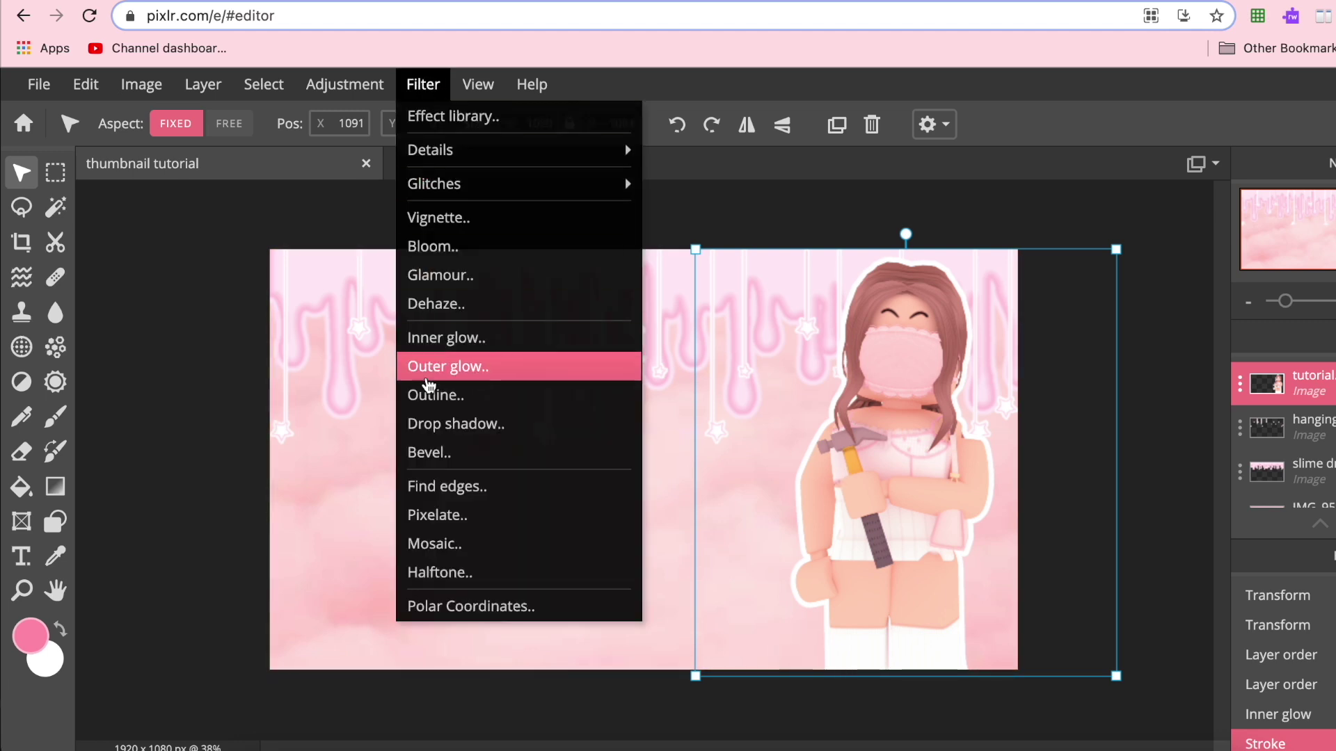
left_click(435, 394)
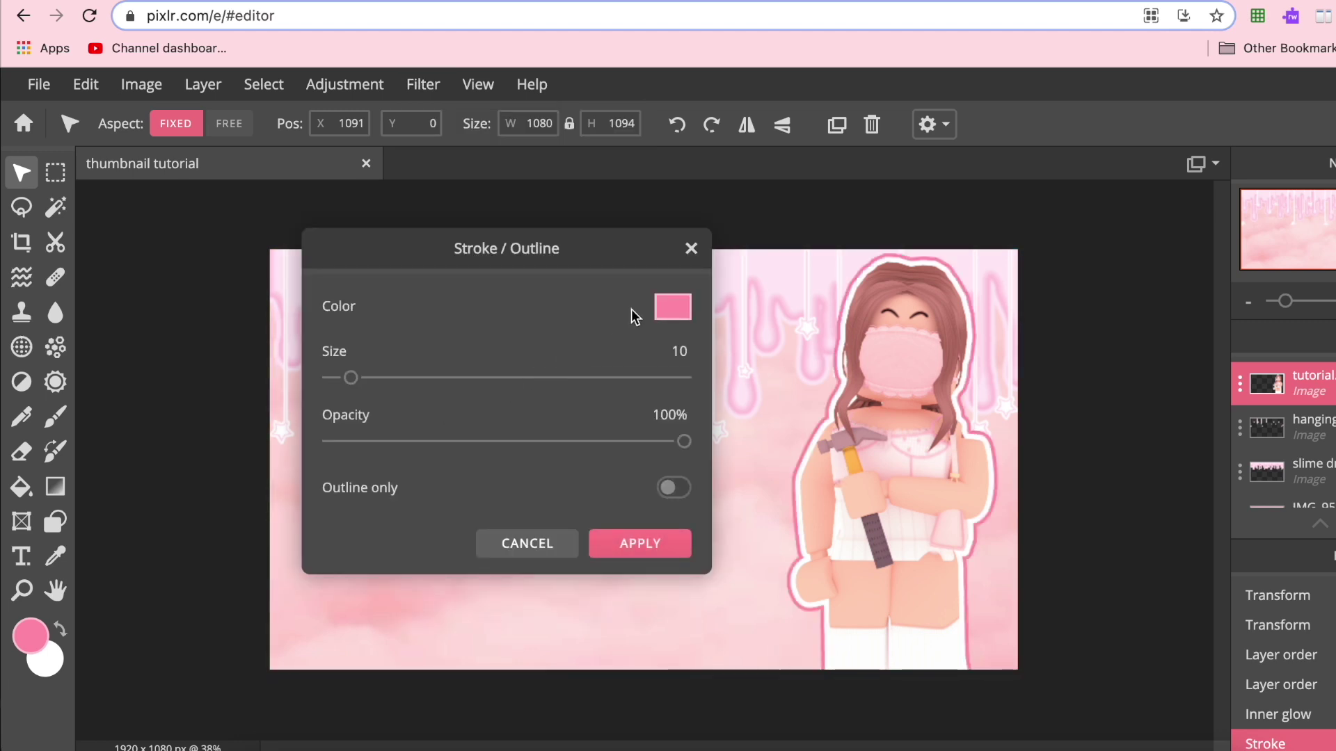
left_click(671, 305)
left_click_drag(376, 269, 353, 268)
left_click(690, 582)
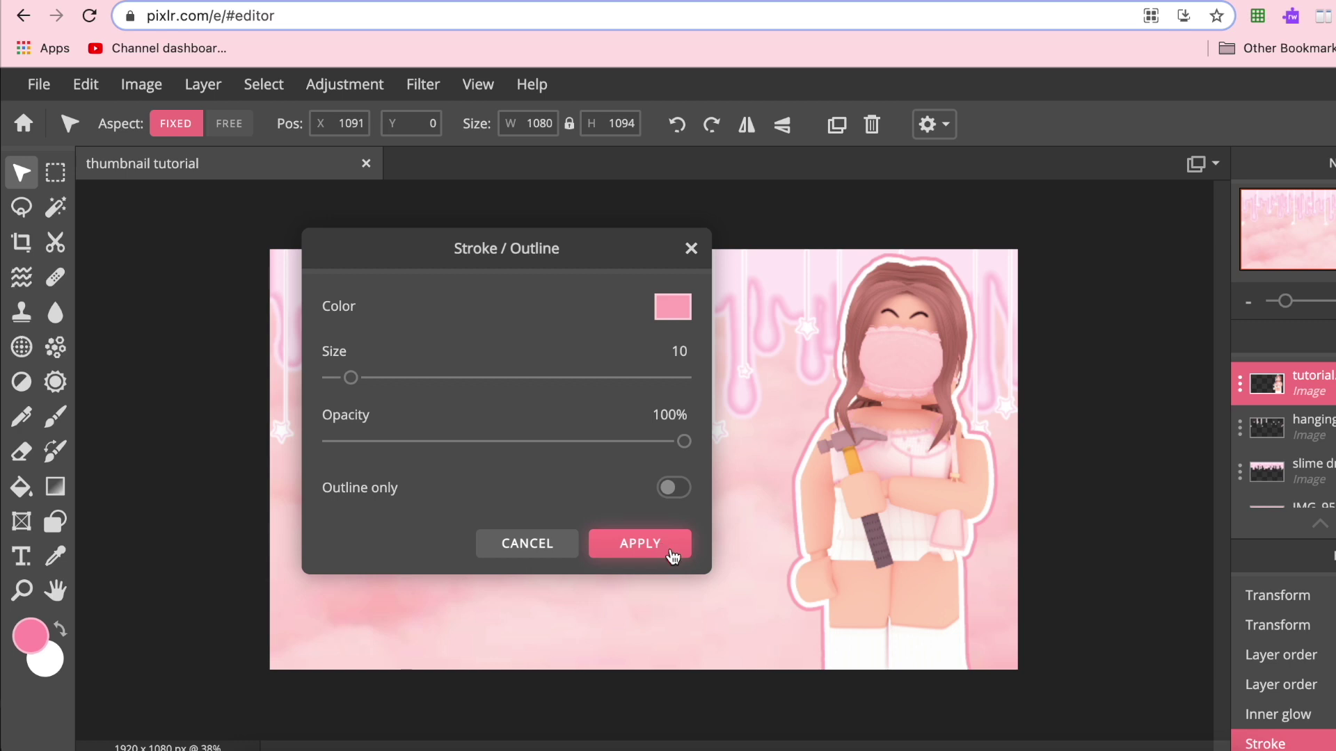
left_click(672, 551)
Enlarge the outlined character slightly, reposition it at the canvas's right side and deselect the layer.
left_click_drag(695, 676, 665, 710)
left_click_drag(810, 573, 824, 569)
left_click(700, 224)
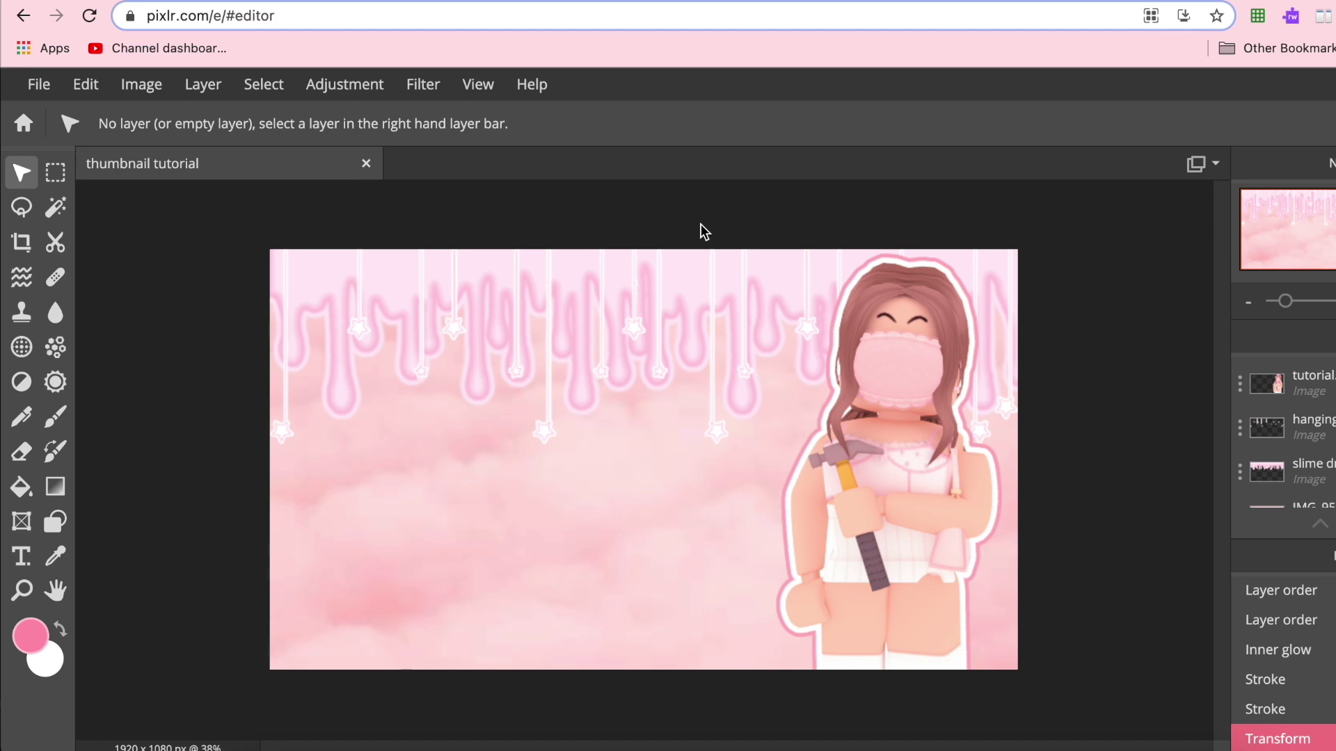
Add a new text layer to the canvas and set its font to Babydoll.
left_click(23, 558)
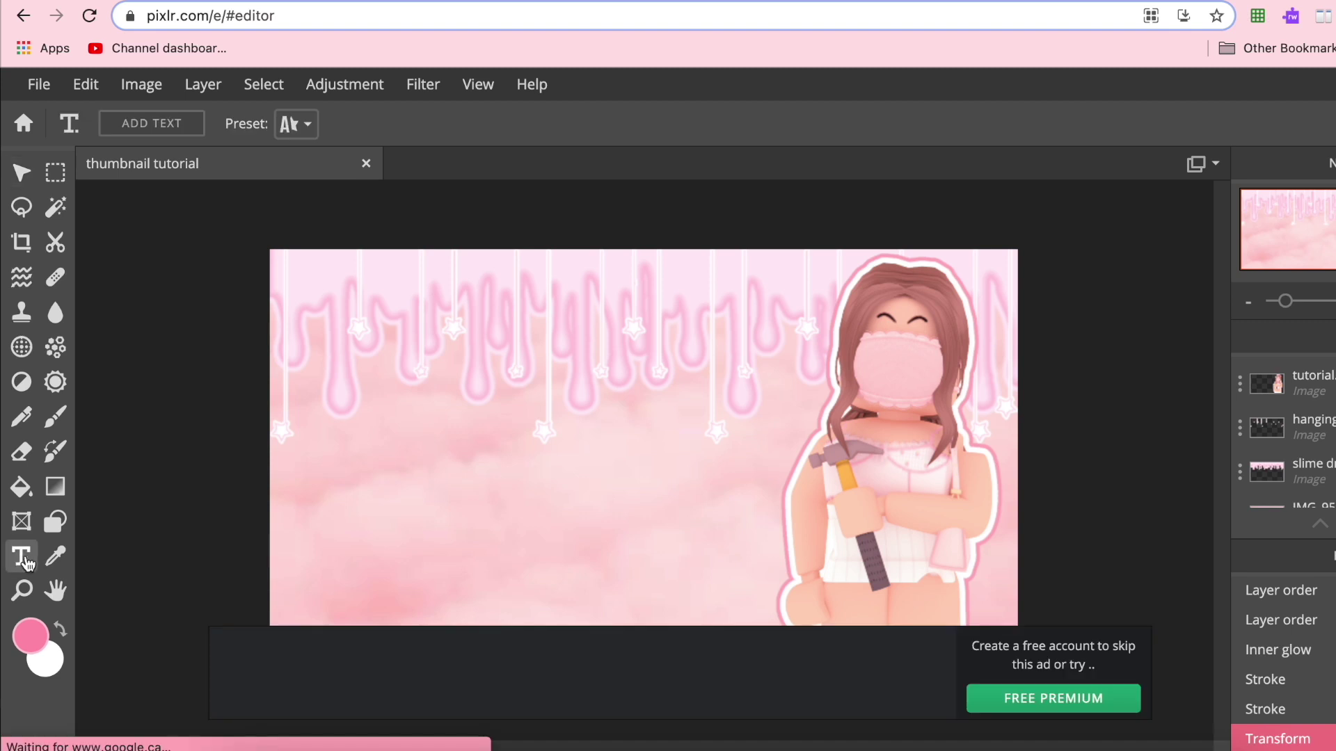
left_click(167, 124)
left_click(507, 308)
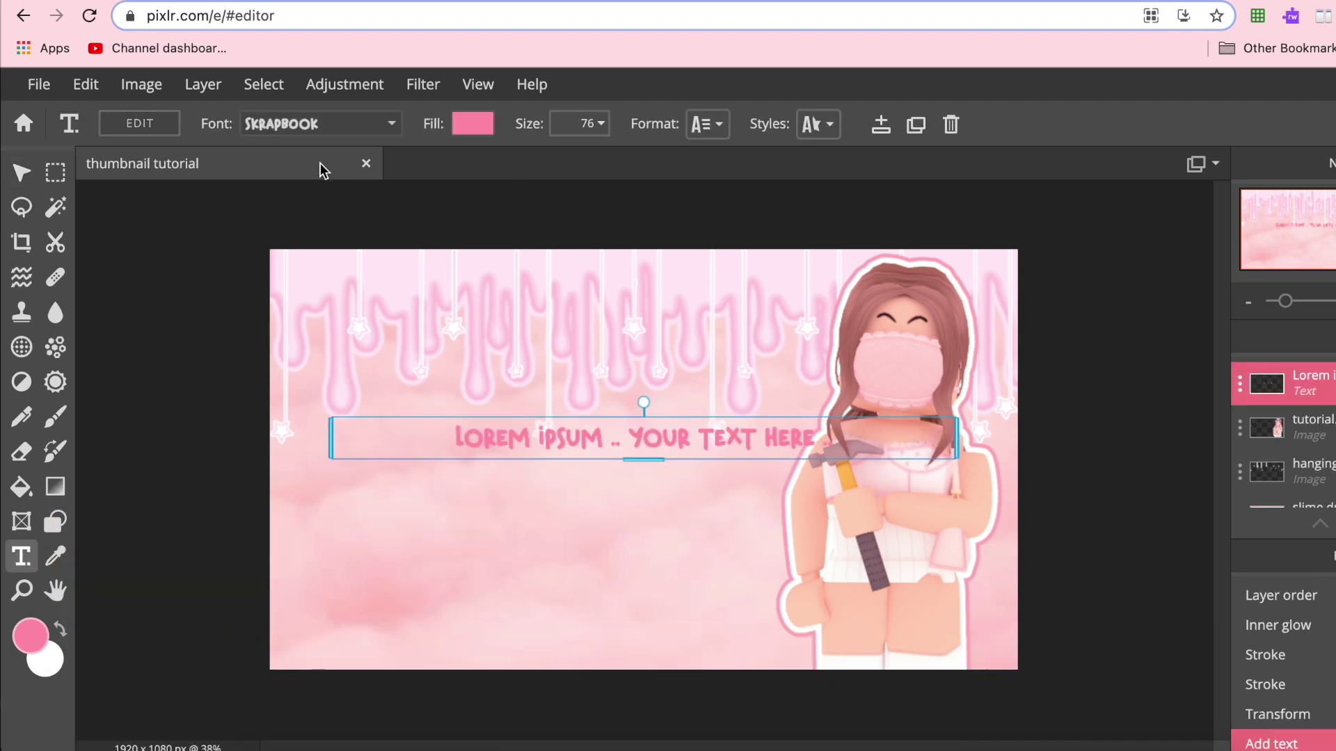
left_click(309, 128)
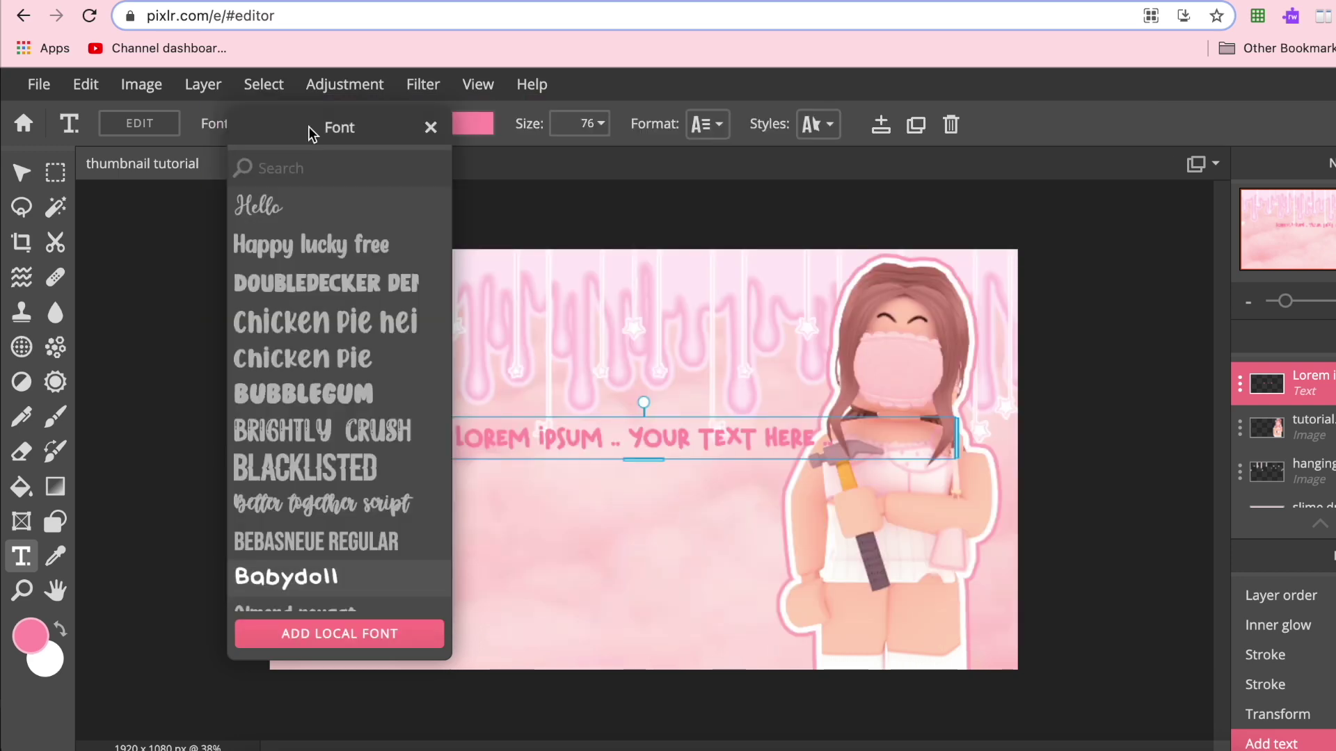
scroll(306, 550, "down", 1)
left_click(306, 547)
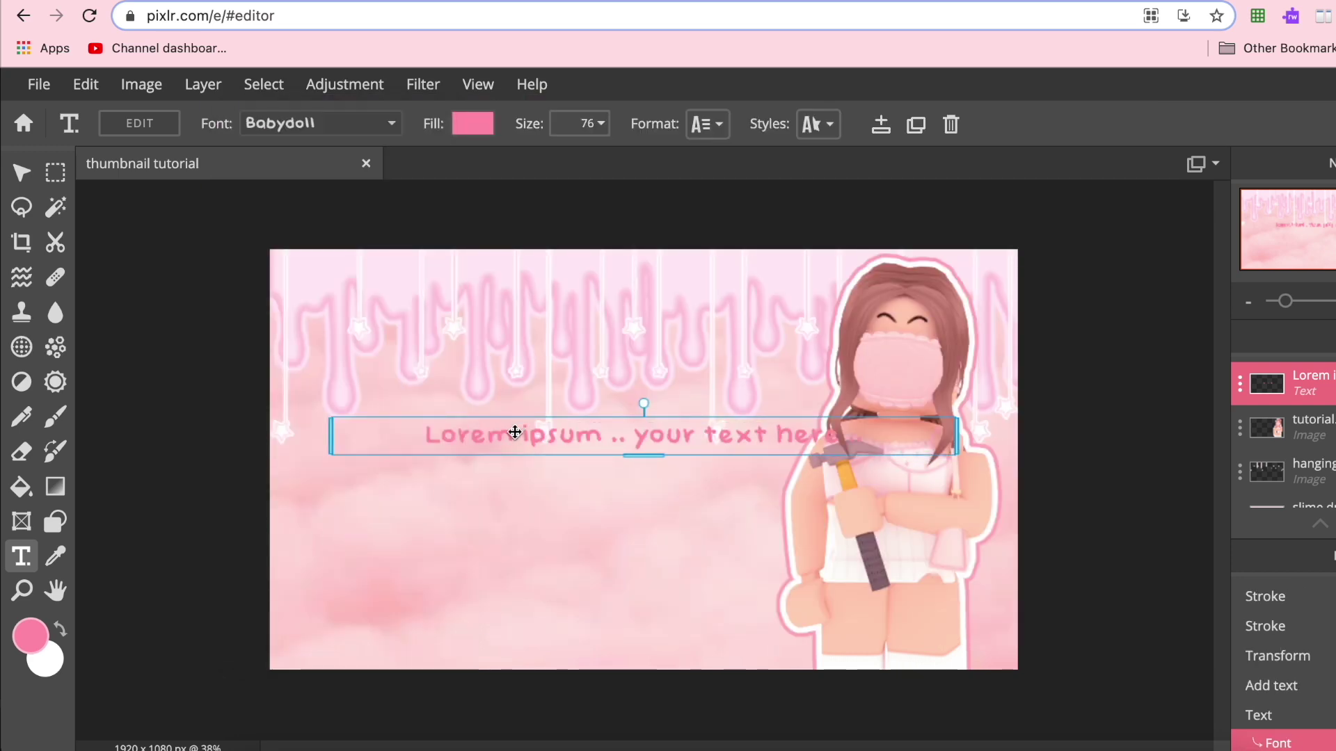
Replace the placeholder text with "how i", narrow its text box and move it left and up, just under the slime drips.
double_click(512, 432)
type("how i")
key("Escape")
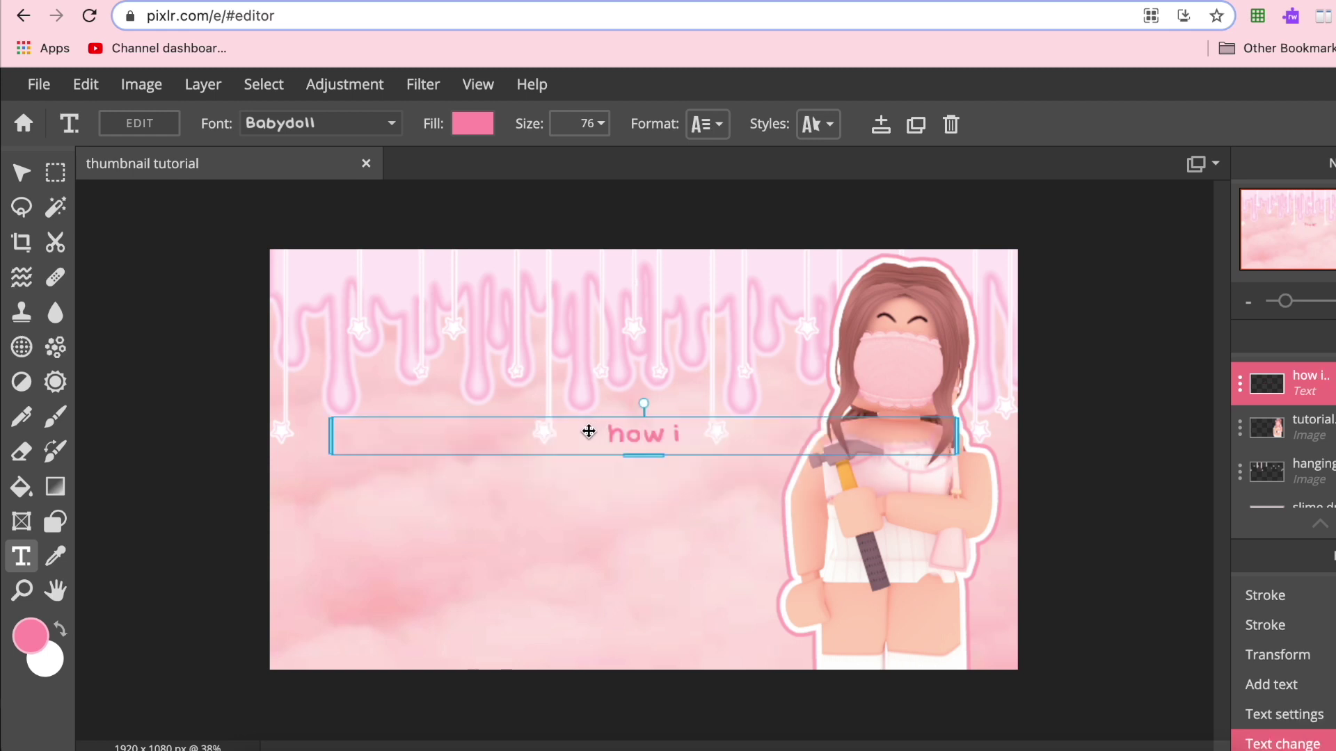
left_click_drag(335, 434, 519, 379)
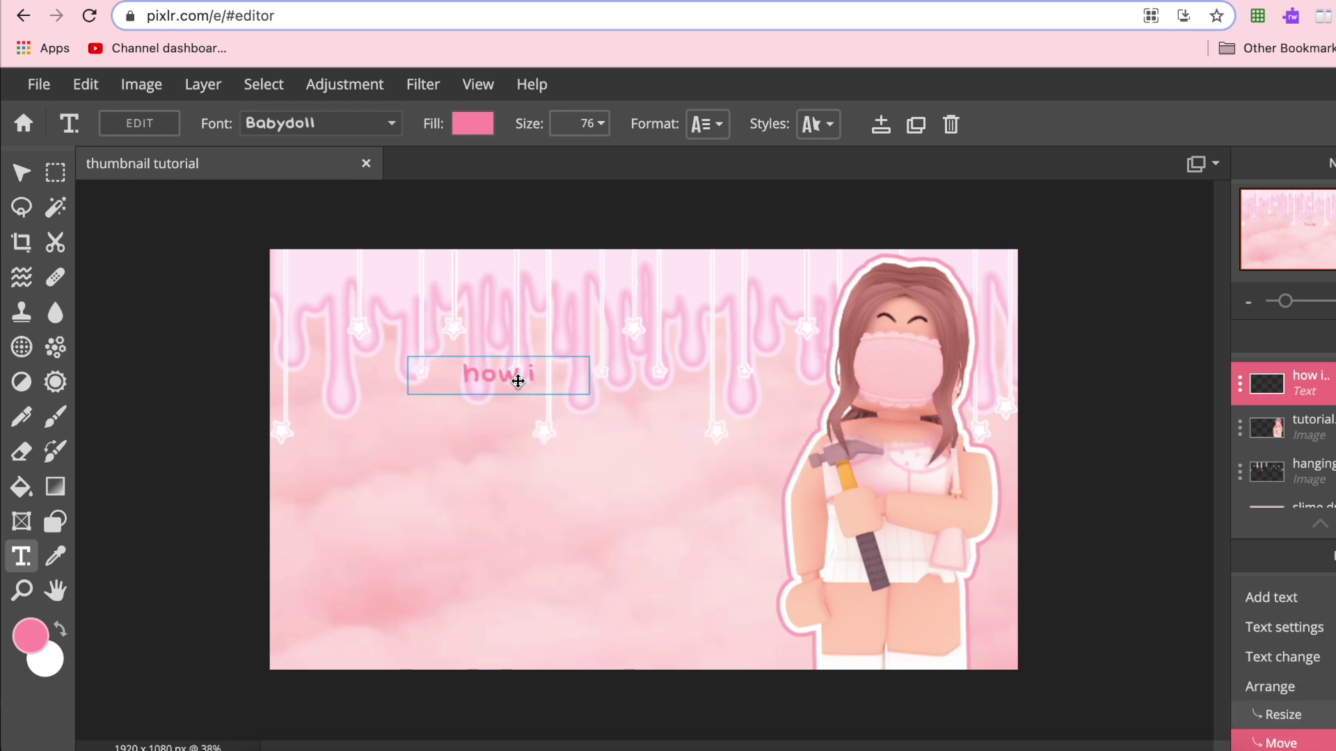
left_click(262, 373)
Add a second text layer reading "make my" in Bebasneue Regular, narrow its box and place it directly below "how i".
left_click(165, 126)
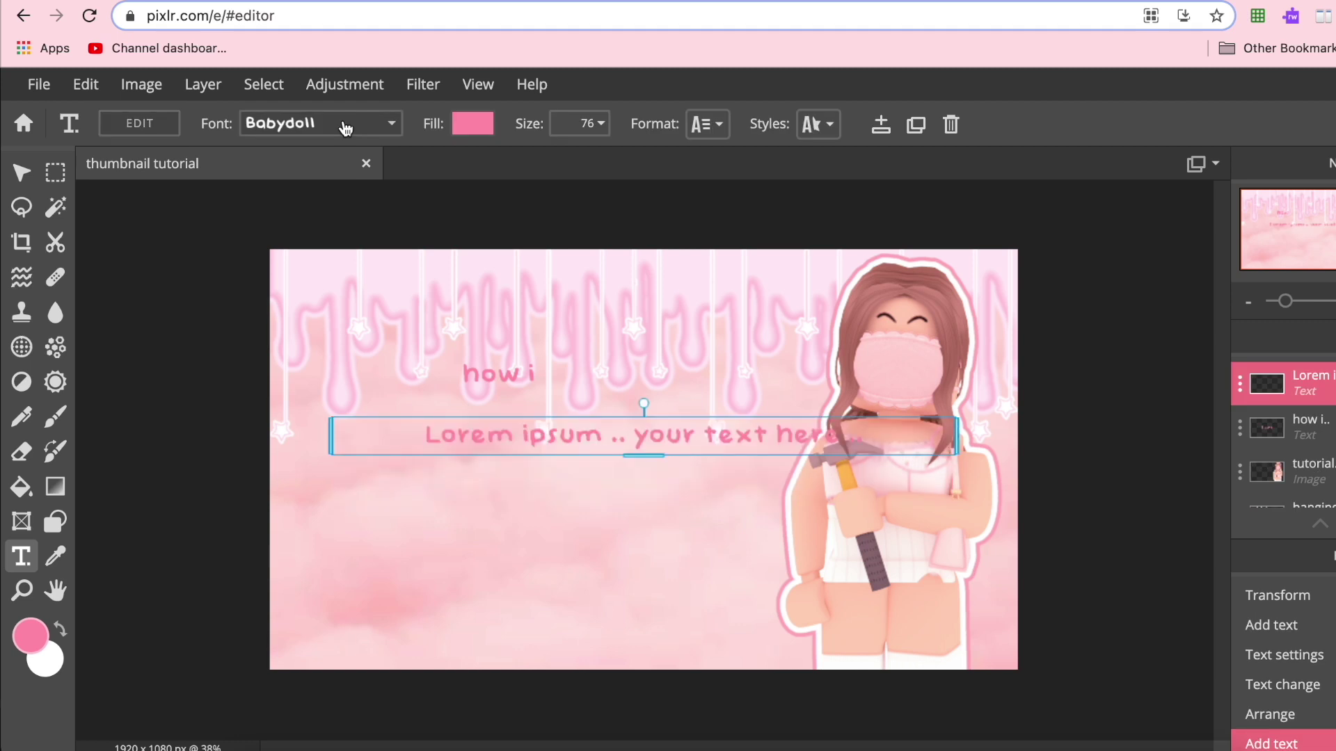
left_click(322, 124)
left_click(306, 512)
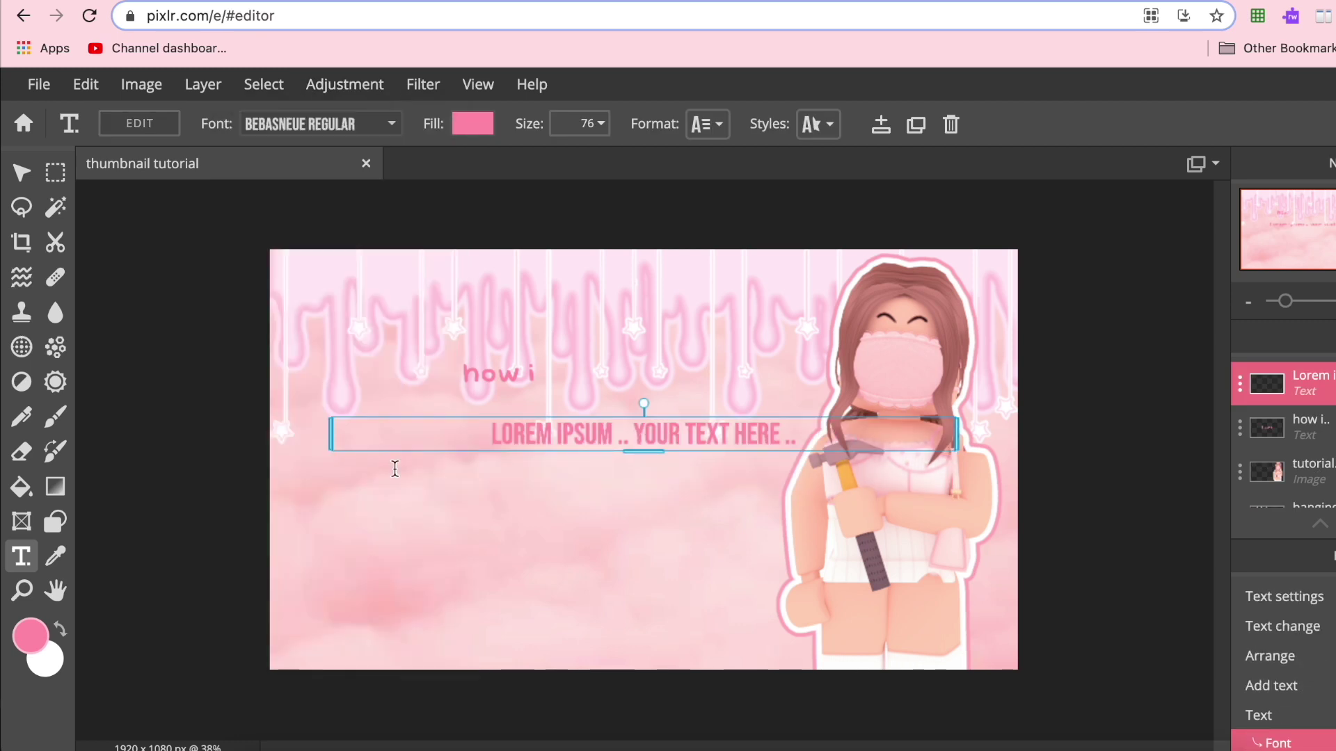
double_click(573, 443)
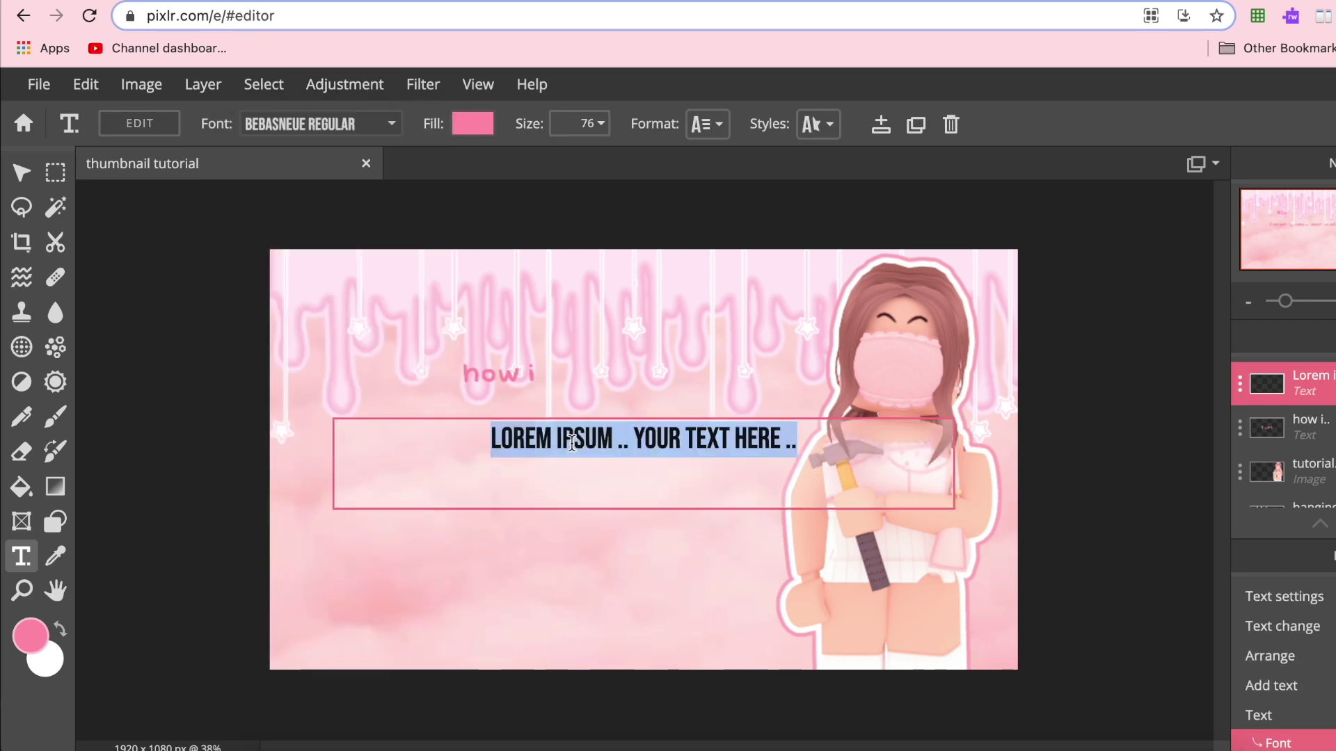
type("make my")
left_click(612, 400)
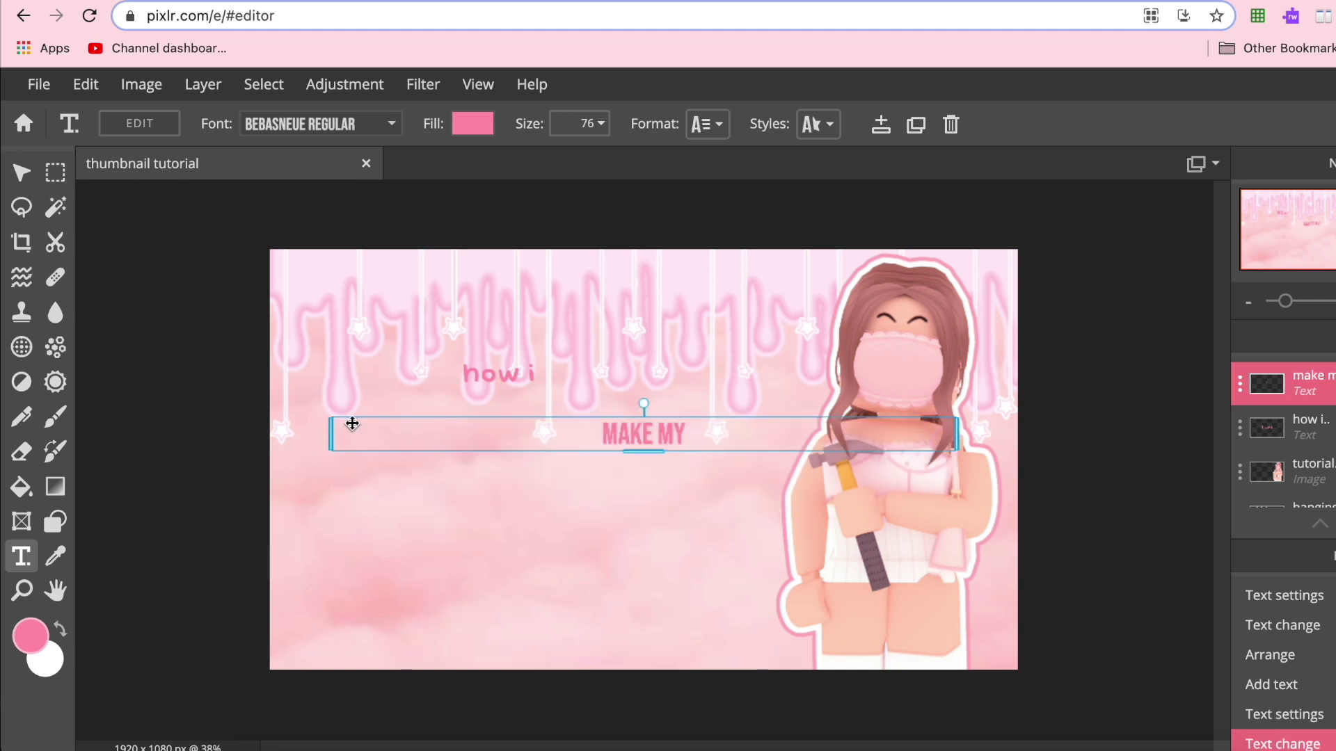
left_click_drag(339, 434, 511, 407)
left_click(236, 392)
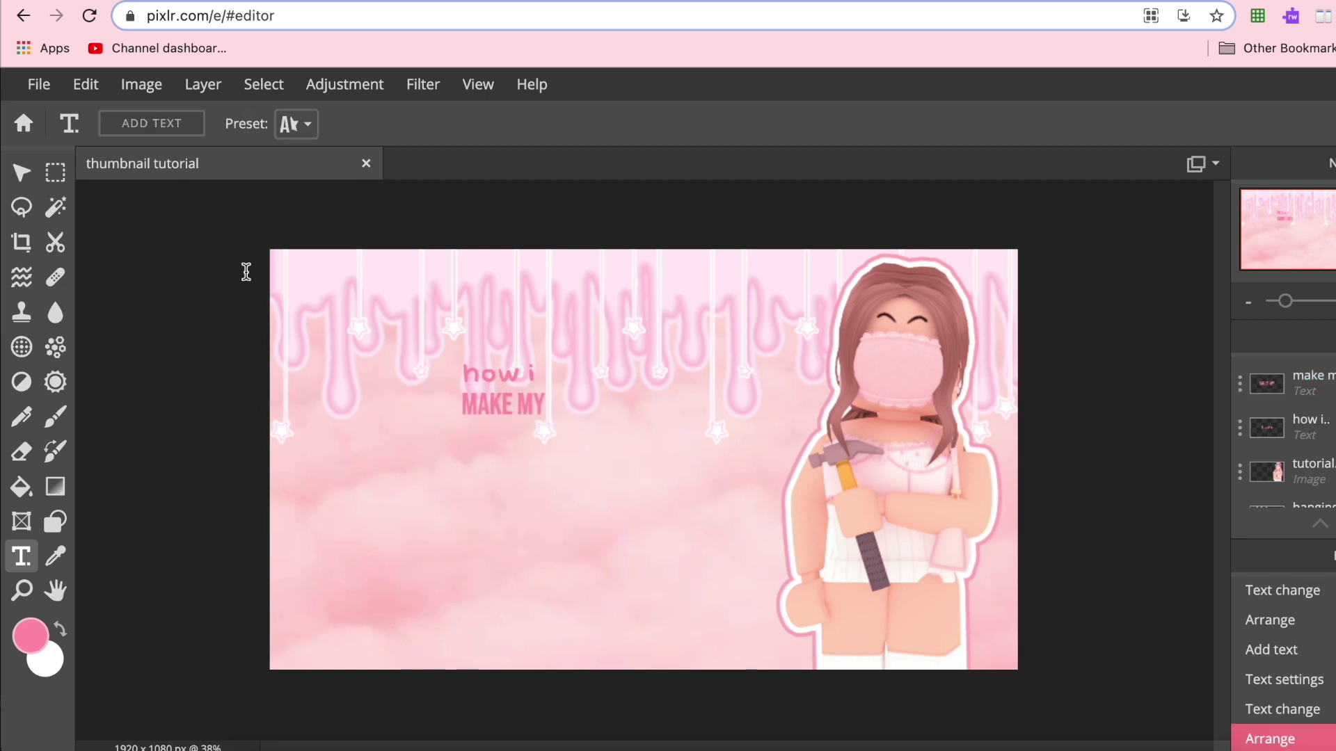
Add a third text layer reading "thumbnails" in the Hello honey font.
left_click(179, 128)
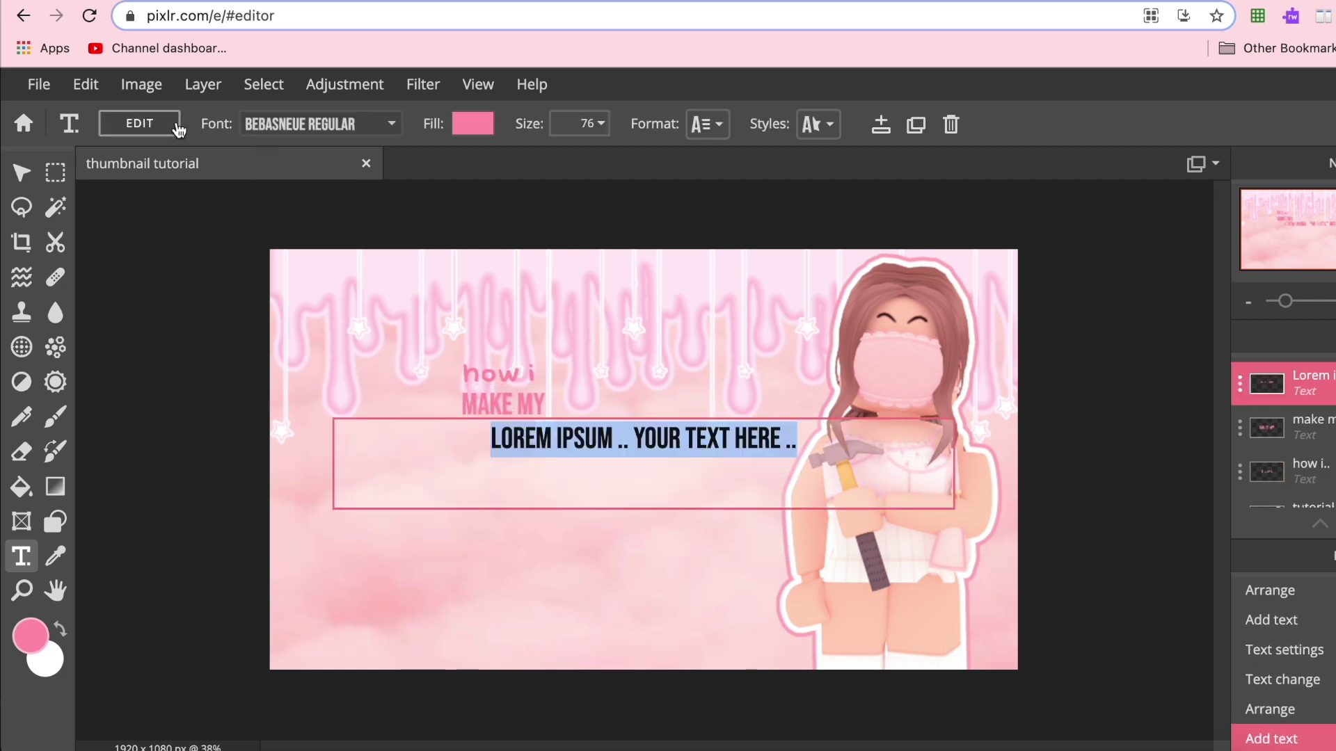
left_click(295, 125)
scroll(295, 306, "up", 3)
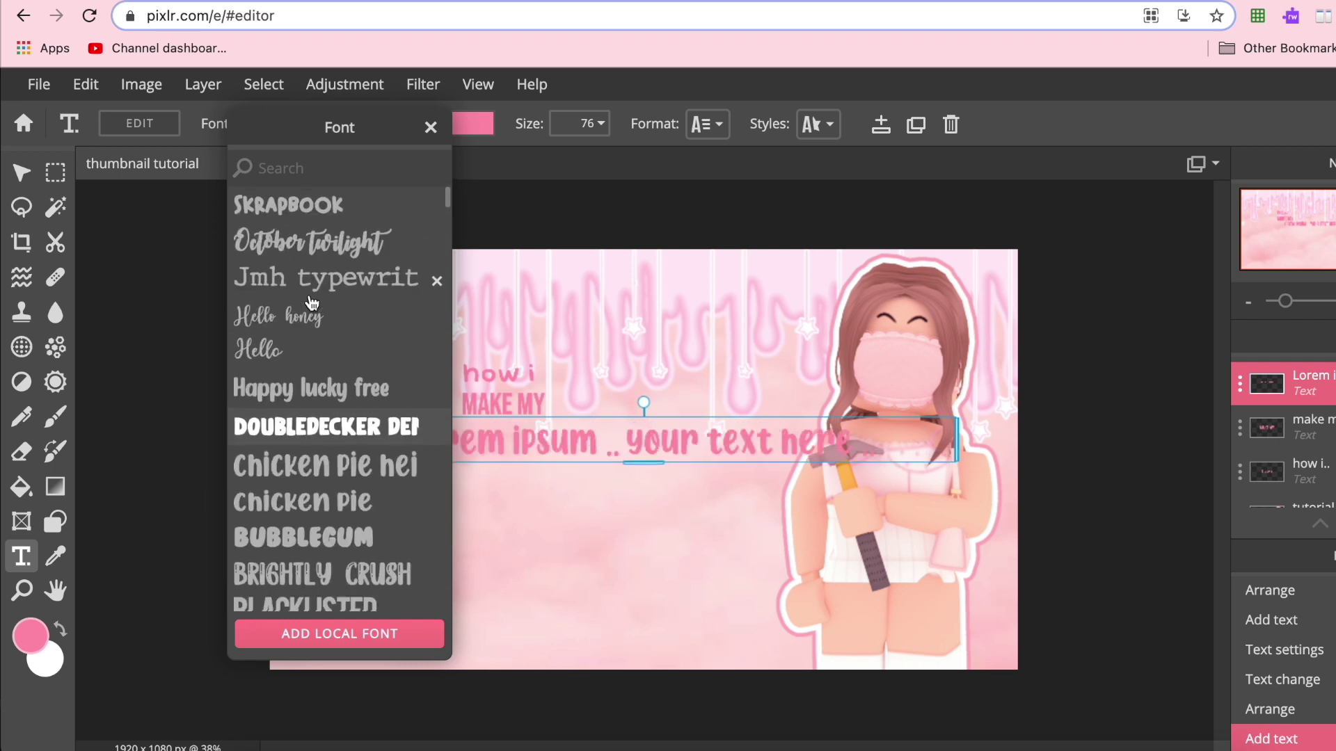
left_click(295, 306)
double_click(596, 441)
type("thumbnails")
Enlarge "MAKE MY" to size 317 and "thumbnails" to size 259, placing the script text over the lower edge of "MAKE MY".
left_click(442, 416)
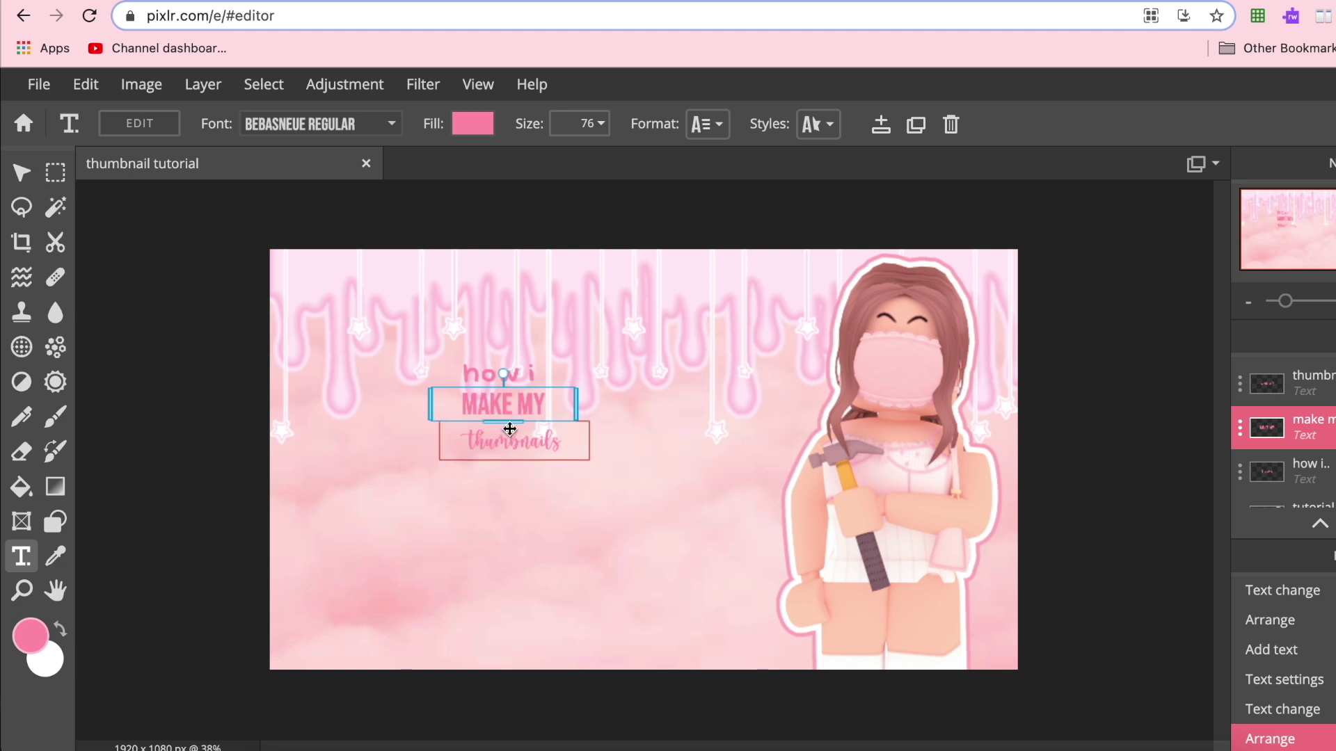
left_click_drag(488, 423, 447, 526)
left_click_drag(512, 487, 519, 478)
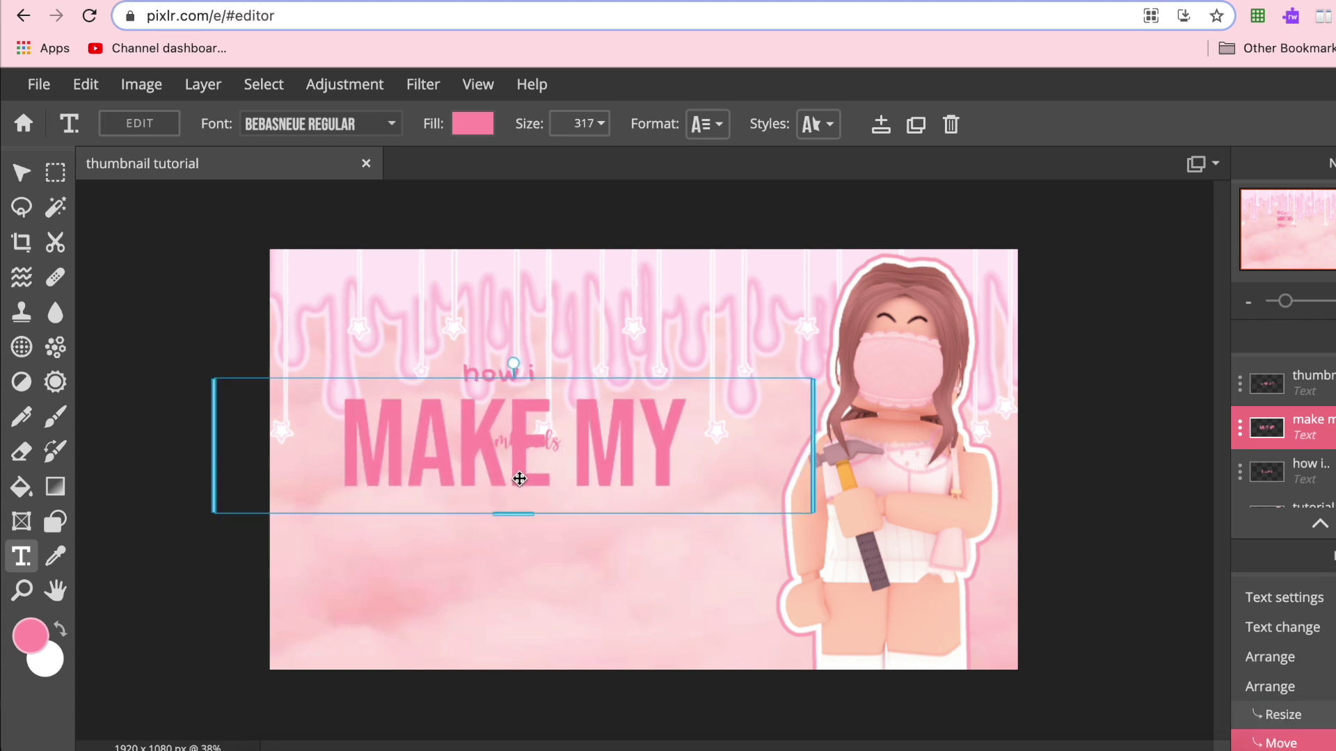
left_click(1274, 384)
left_click_drag(545, 438, 575, 551)
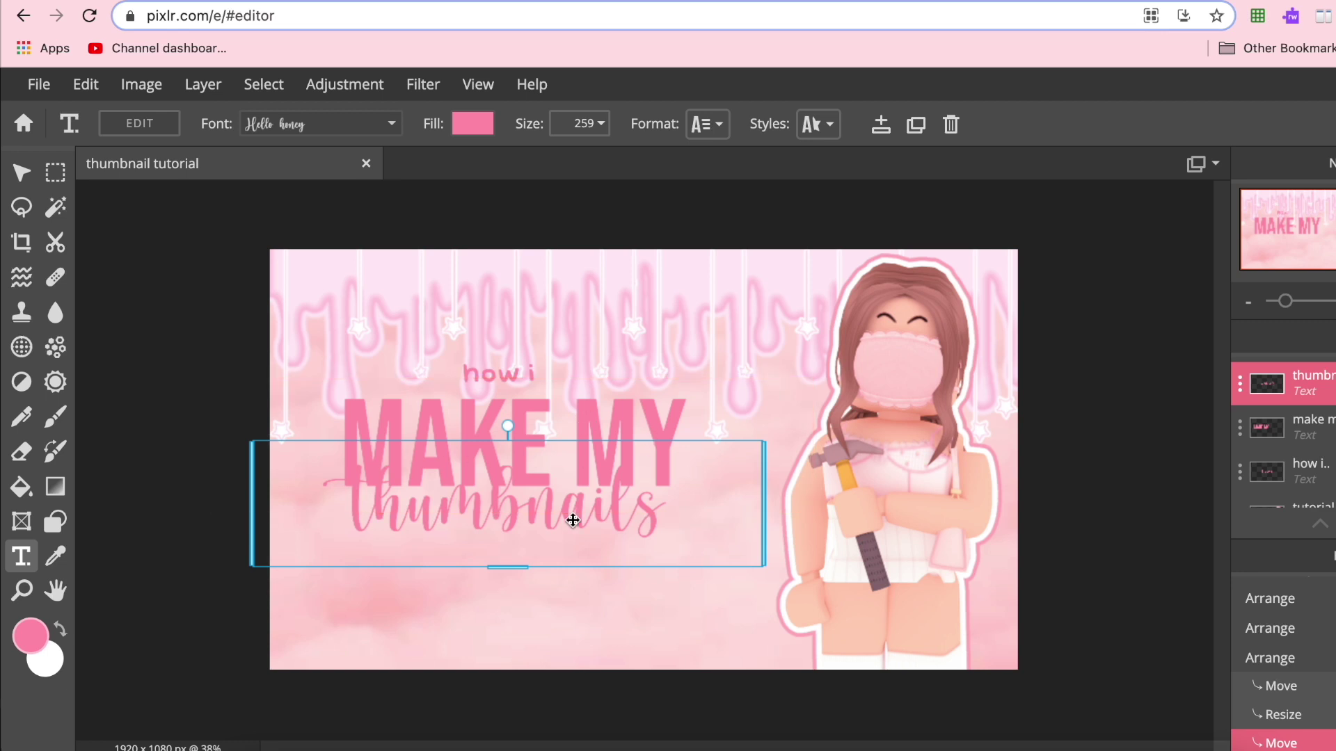
Move the "how i" text higher and slightly right, leaving a gap above "MAKE MY".
key("ctrl+plus")
key("ctrl+plus")
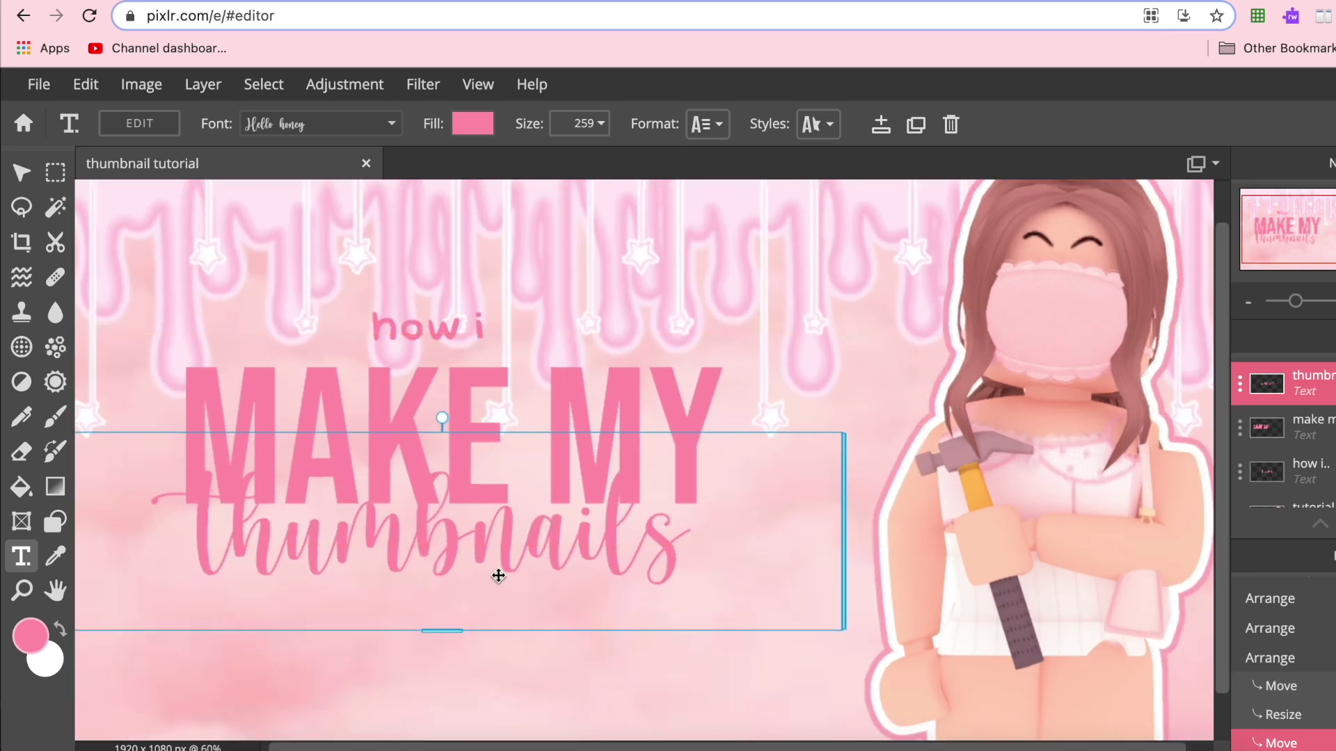
key("ctrl+minus")
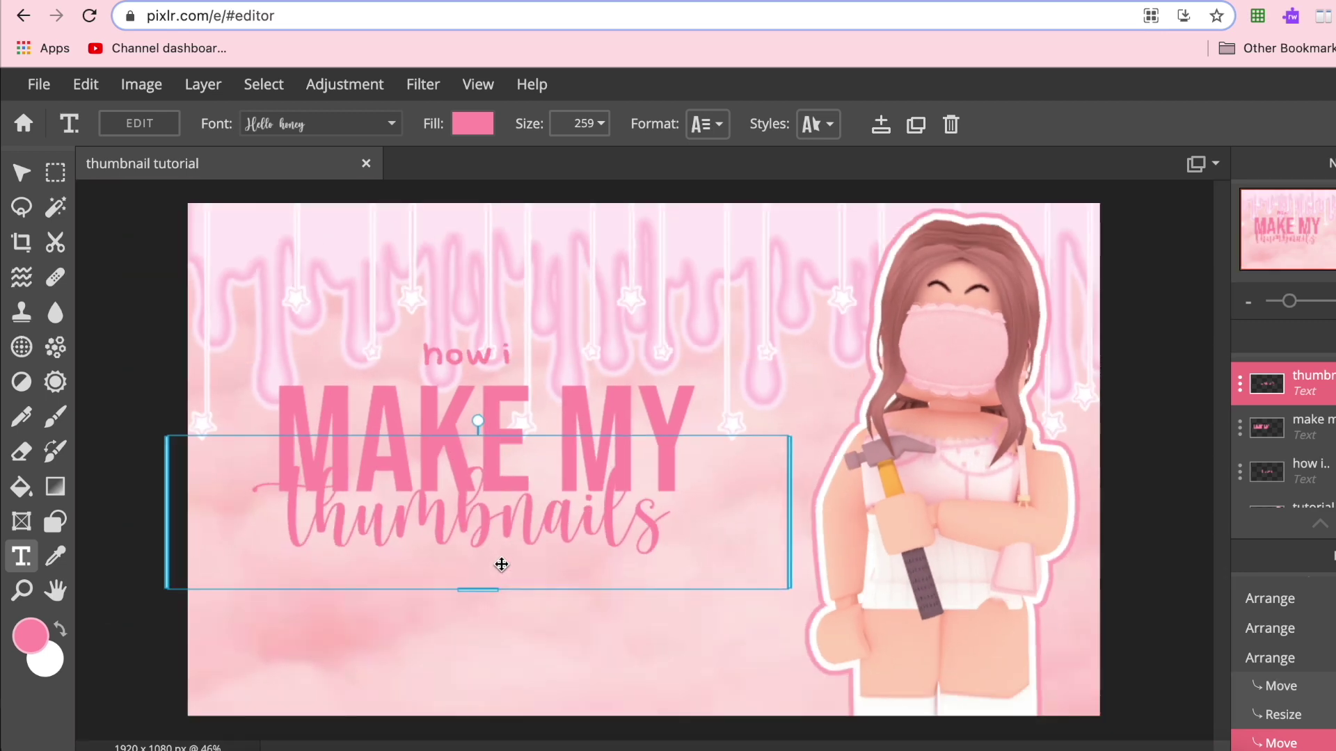
left_click(468, 355)
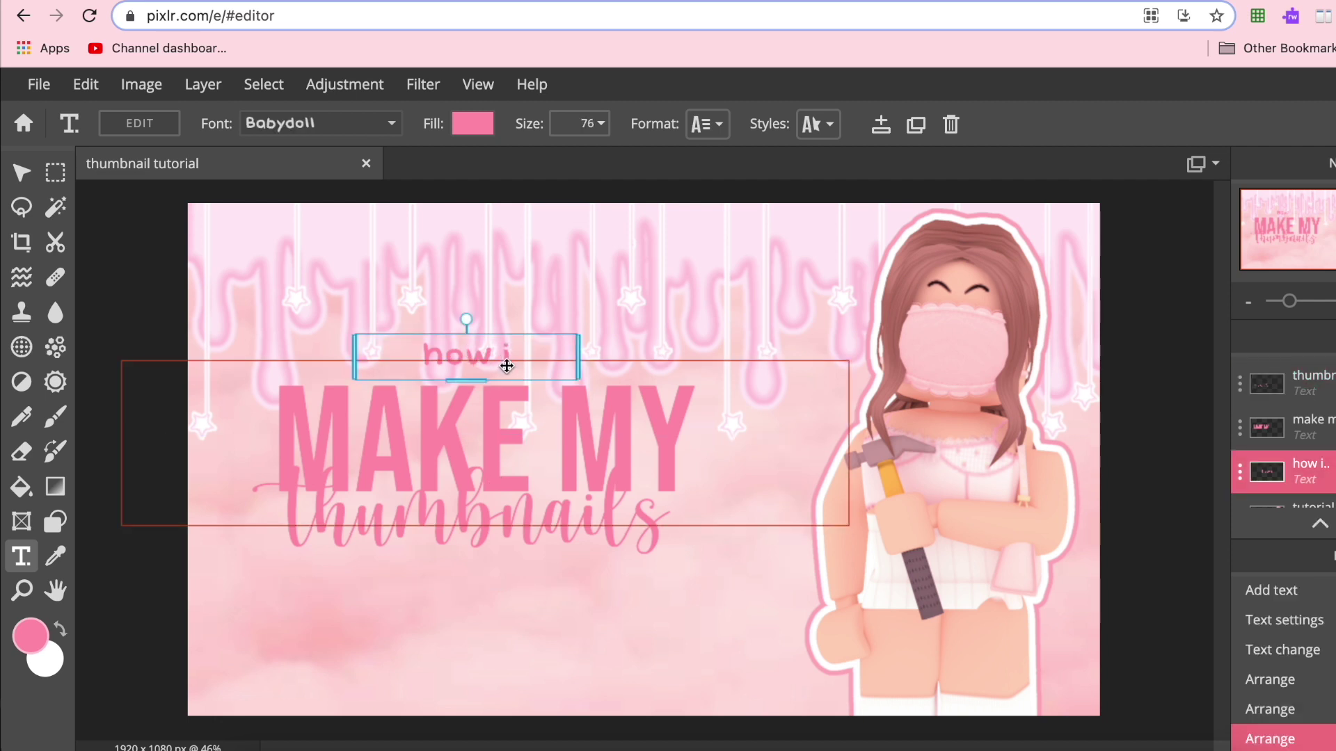
left_click_drag(501, 358, 535, 288)
left_click(501, 413)
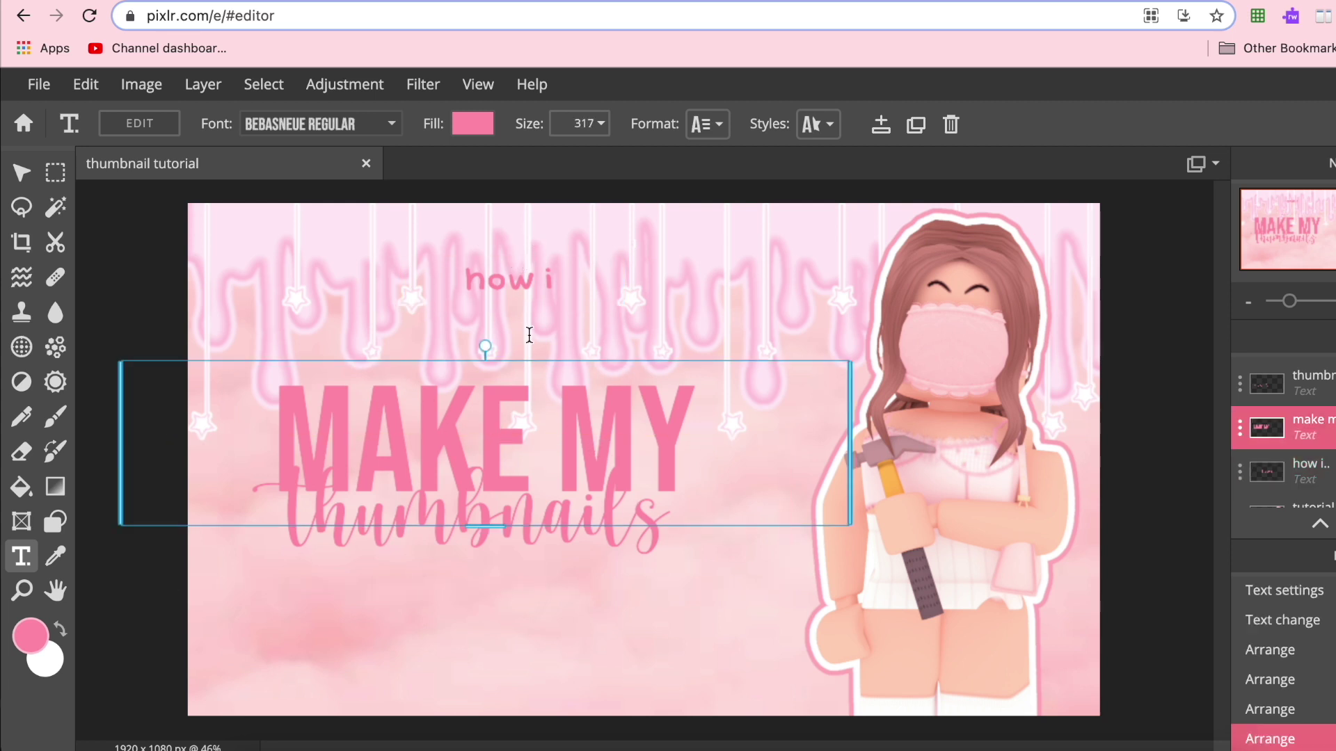
left_click(464, 125)
left_click(514, 209)
left_click_drag(468, 149, 661, 201)
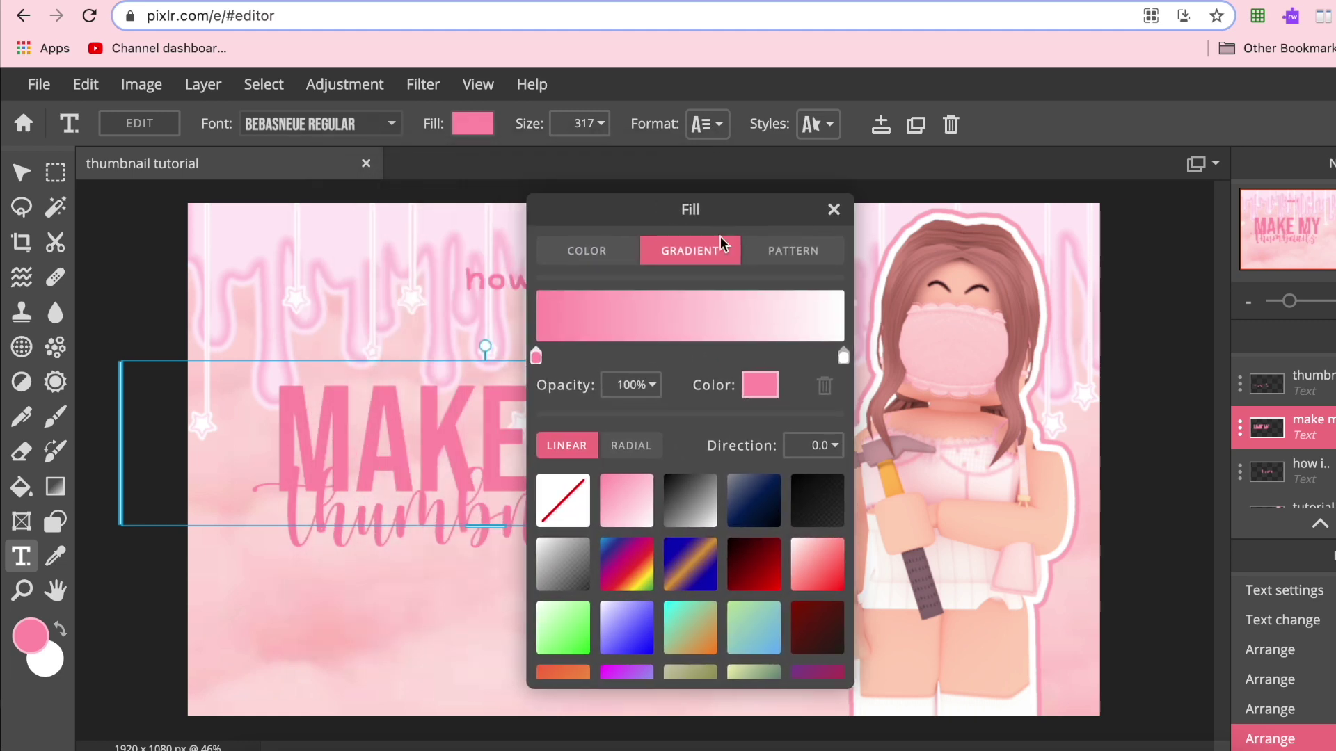
left_click(832, 209)
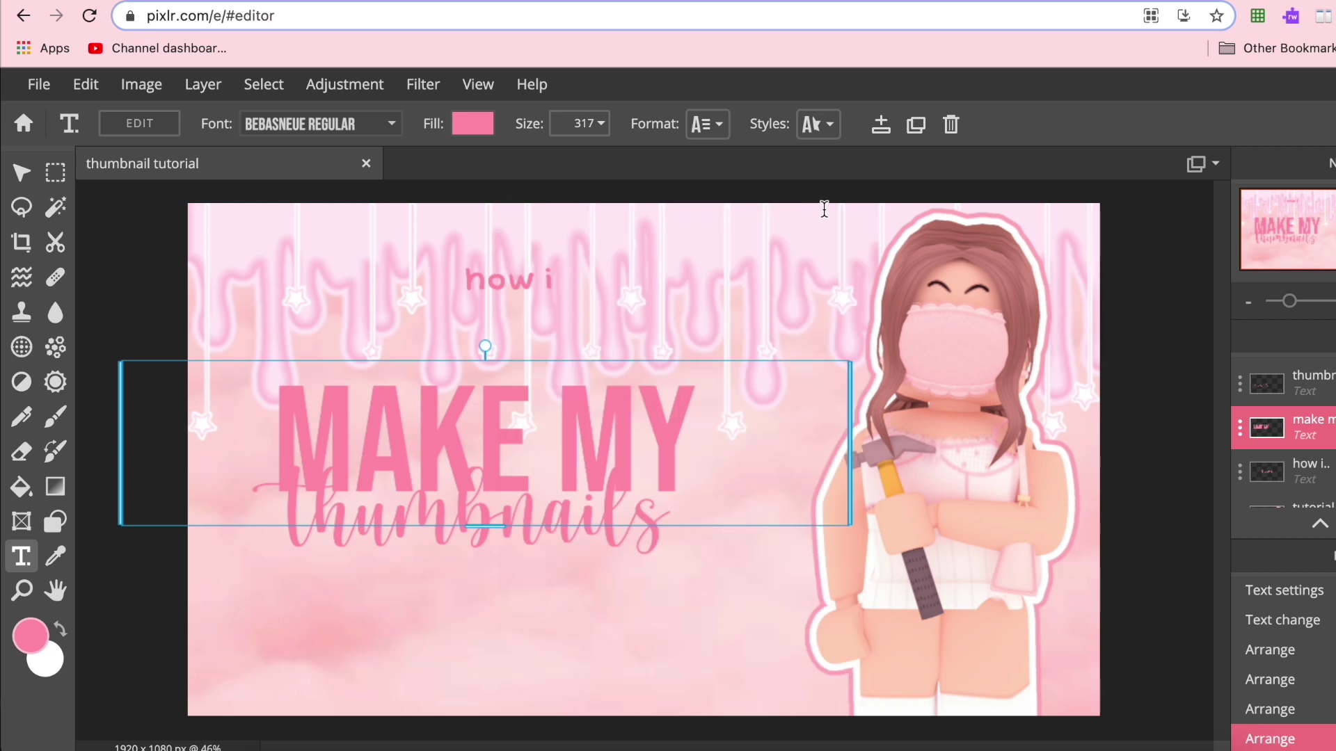